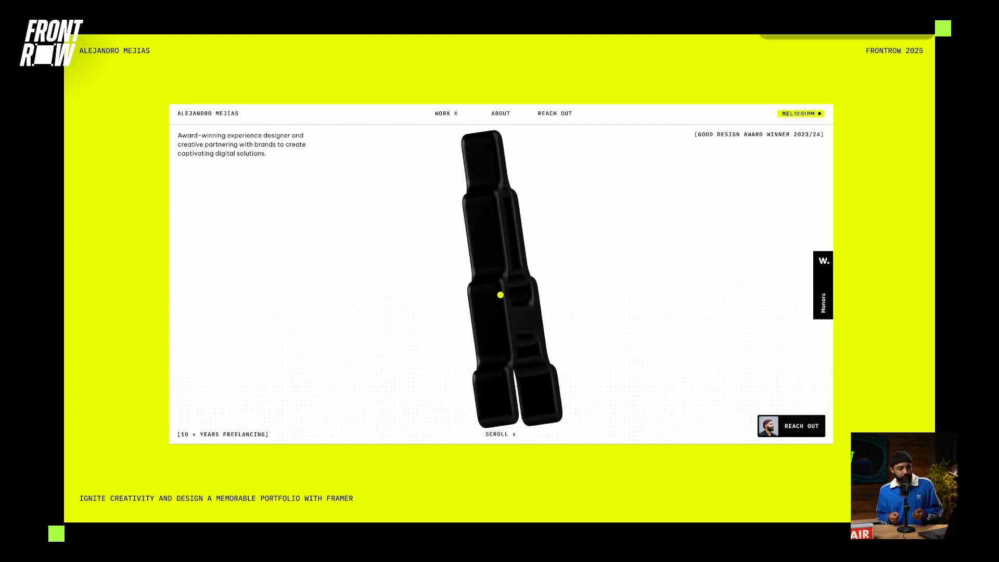
pyautogui.moveTo(501, 295); pyautogui.dragTo(626, 201)
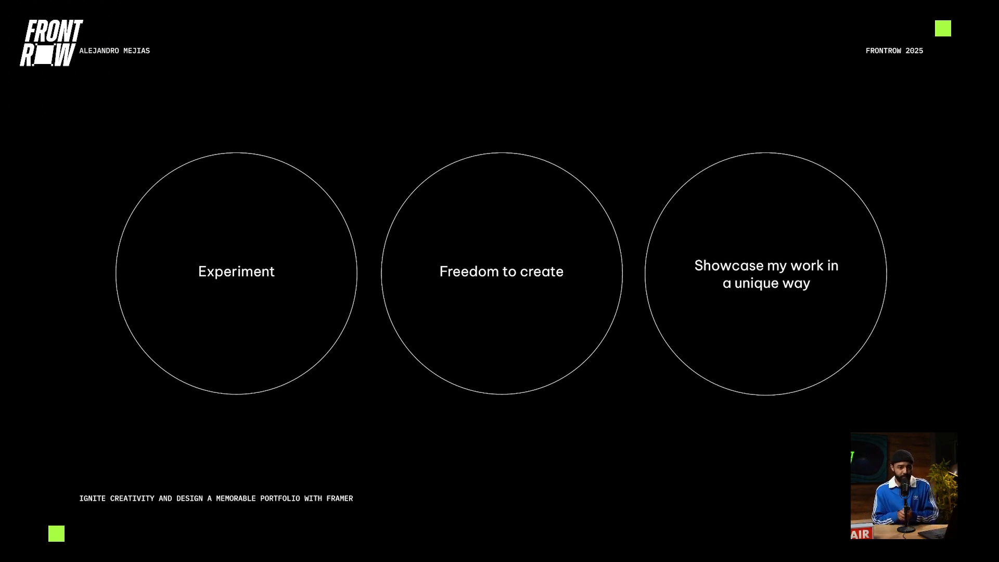
pyautogui.press('Right')
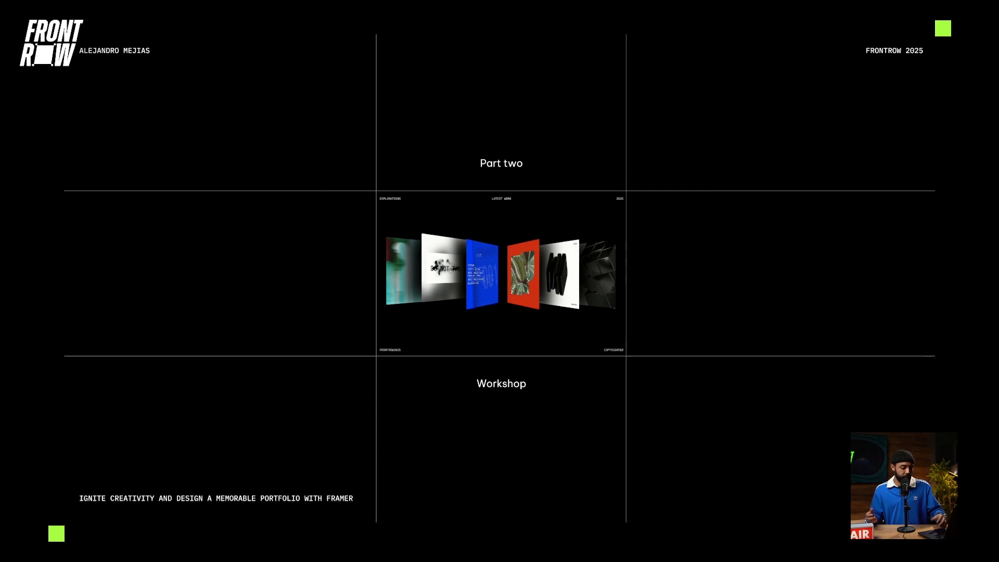
pyautogui.press('Right')
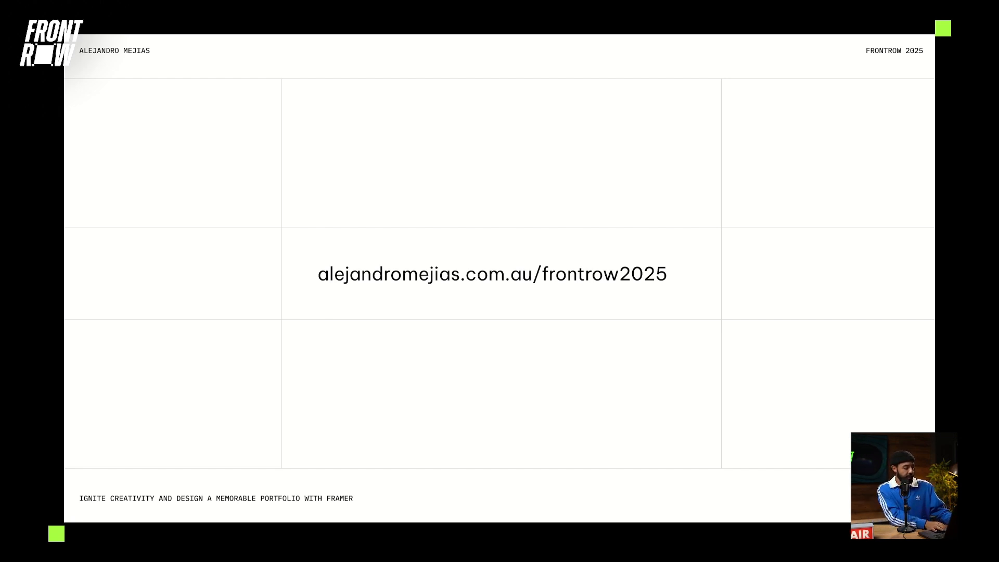
# Switch to the Framer project and fill the Desktop breakpoint on the /home-workshop page with a frame 100% wide and 800 high.
pyautogui.press('super+Tab')
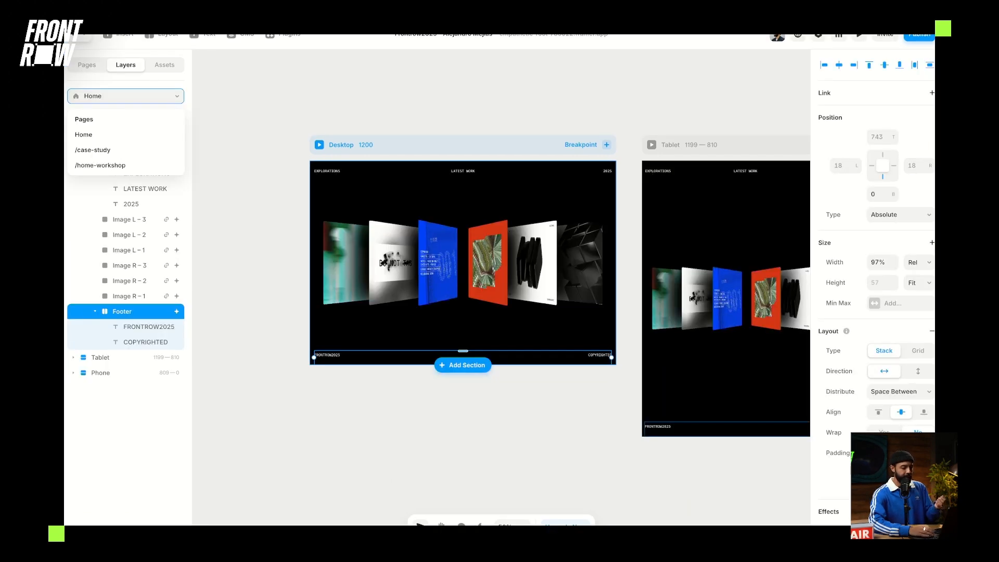
pyautogui.press('super+p')
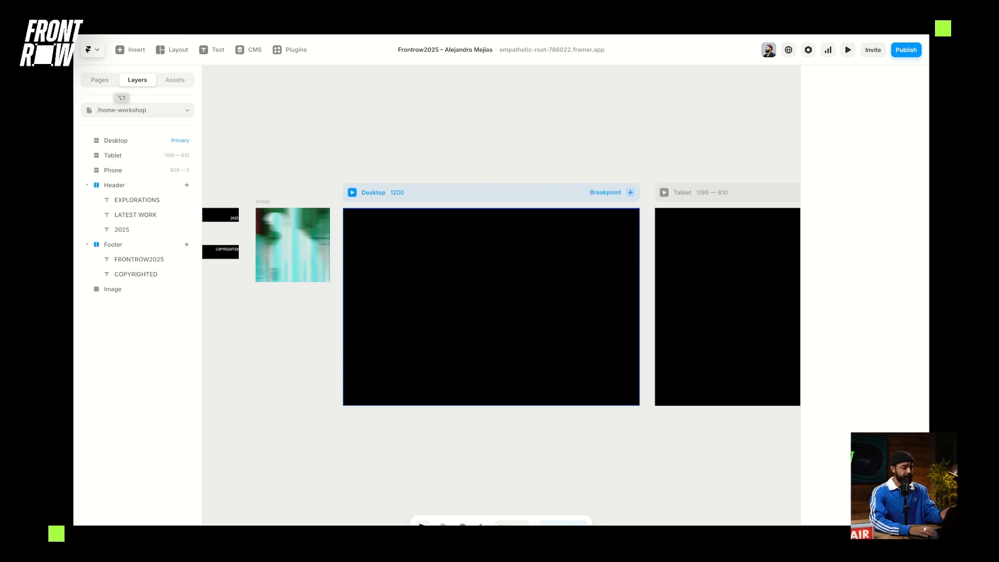
pyautogui.press('super+v')
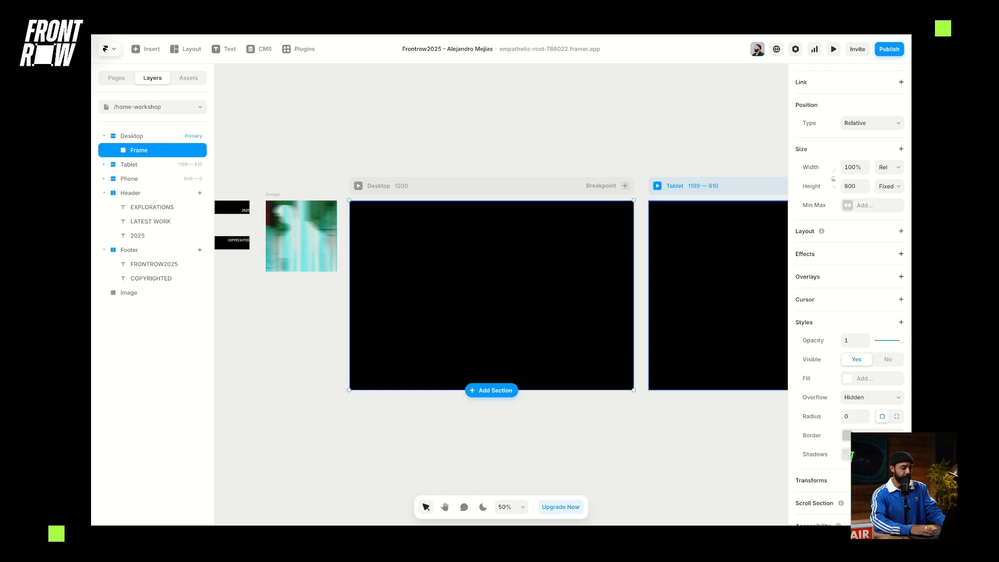
pyautogui.press('Escape')
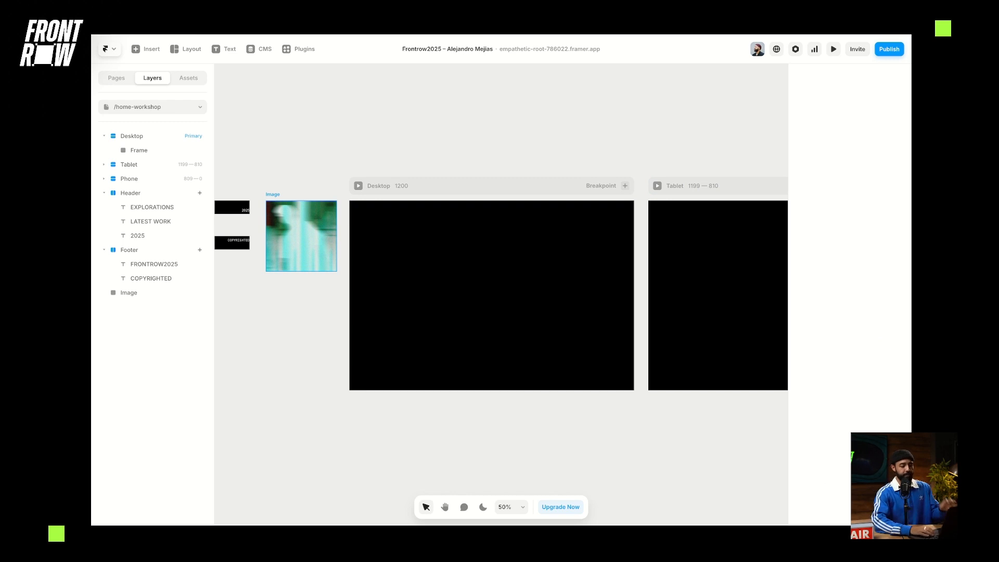
# Examine the image fill options of the loose image beside the Desktop breakpoint, leaving its fill as it is.
pyautogui.click(301, 235)
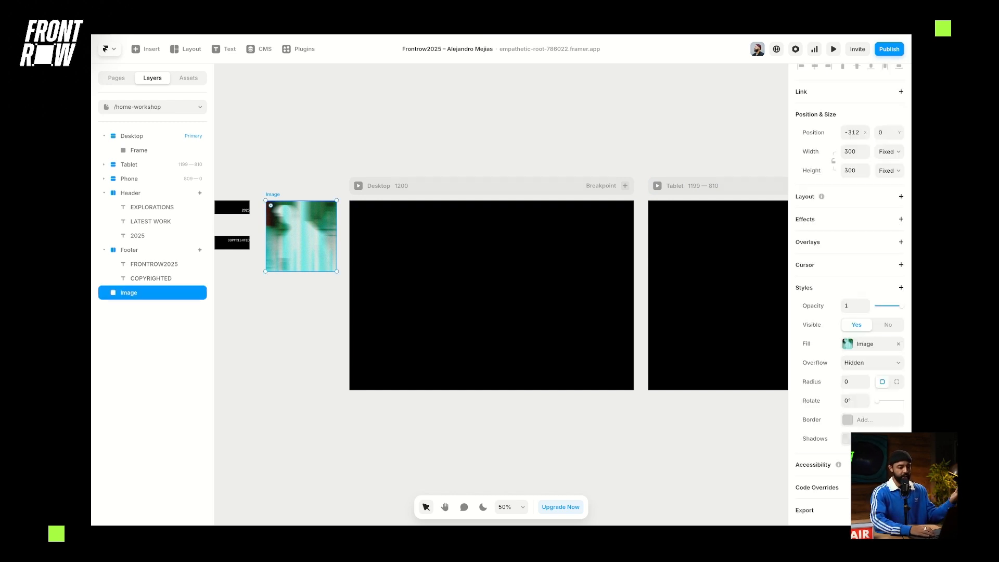
pyautogui.click(865, 343)
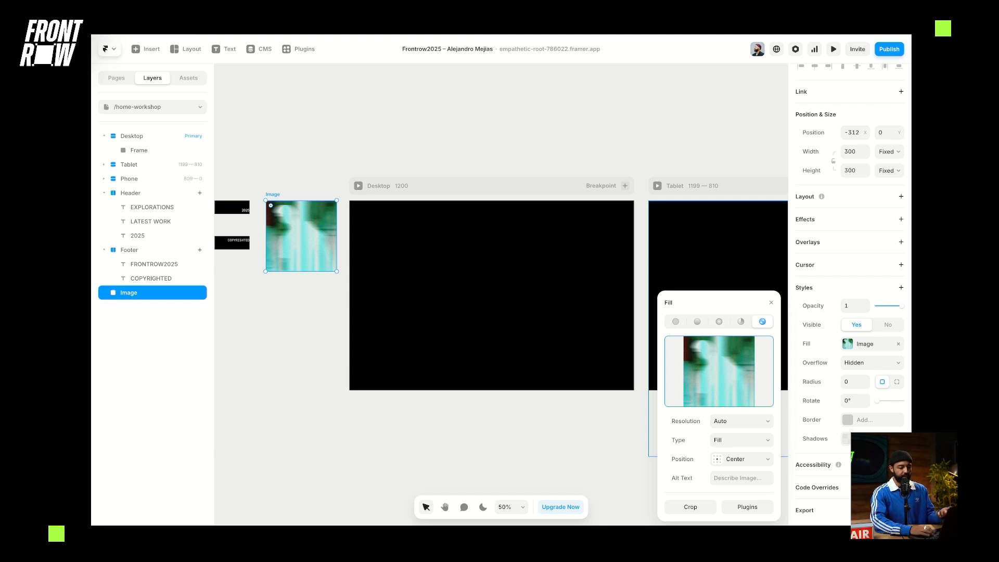
pyautogui.moveTo(718, 371)
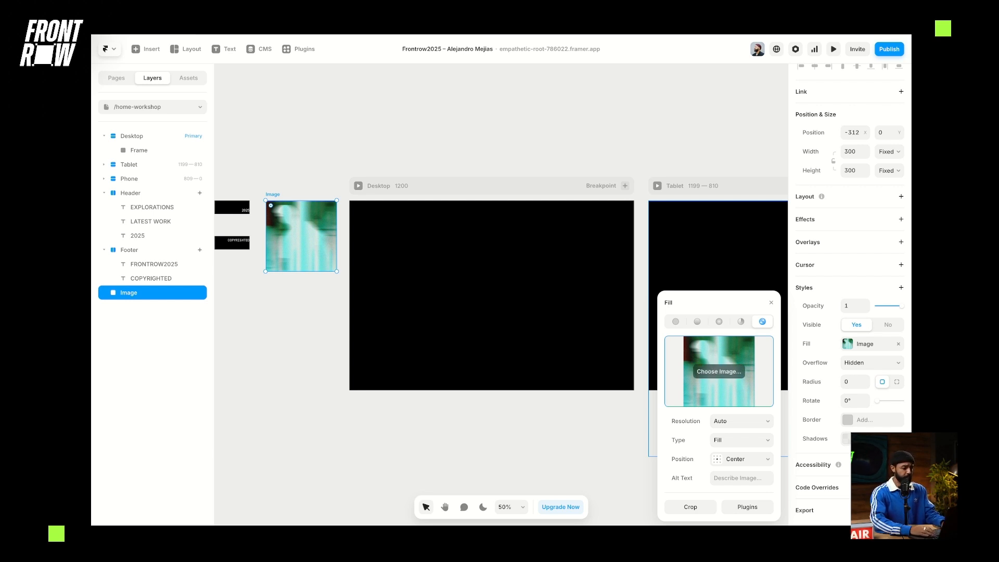
pyautogui.press('Escape')
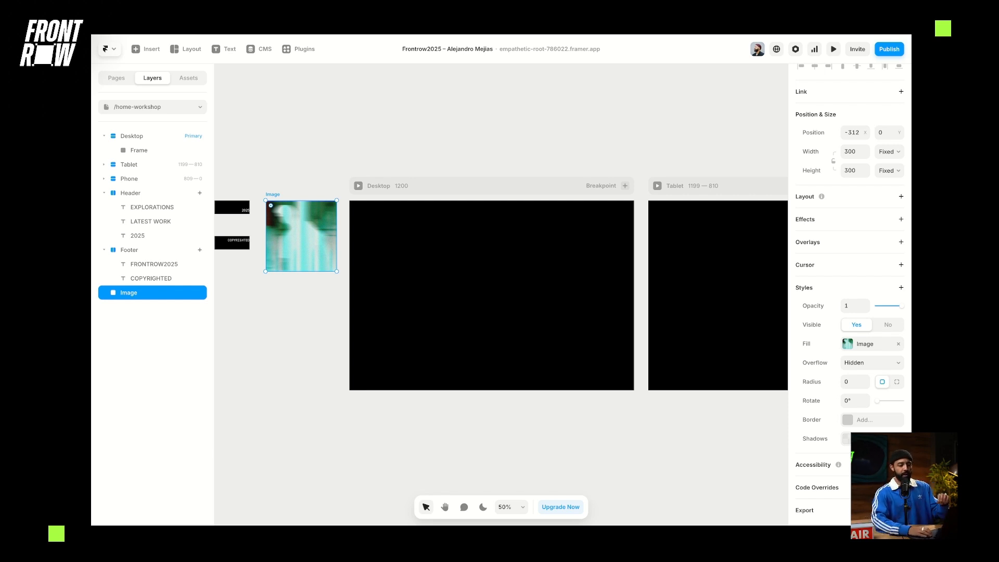
# Centre the loose image in the Desktop frame with its aspect ratio locked and a relative width of 25%, and preview it.
pyautogui.moveTo(301, 236); pyautogui.dragTo(491, 294)
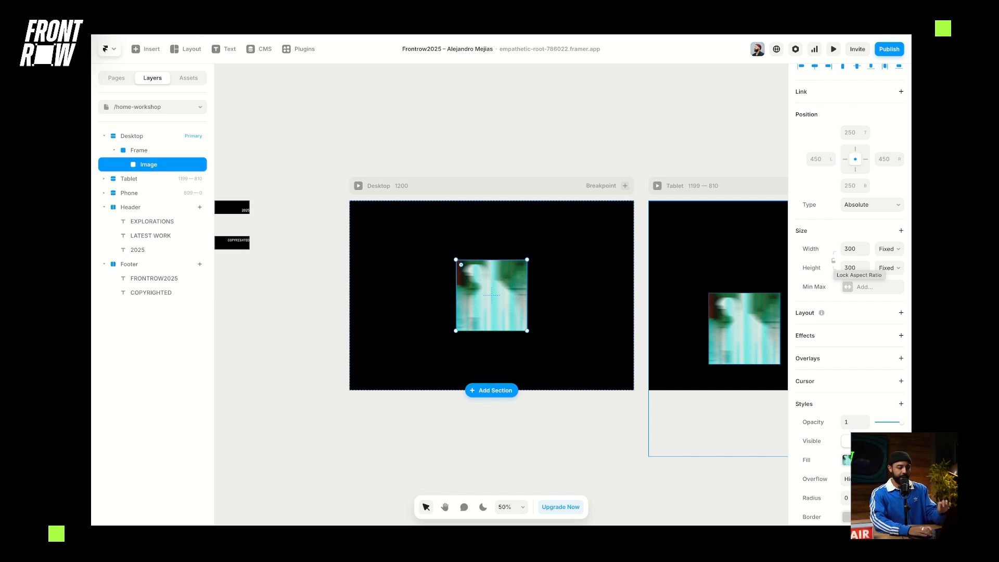
pyautogui.click(833, 261)
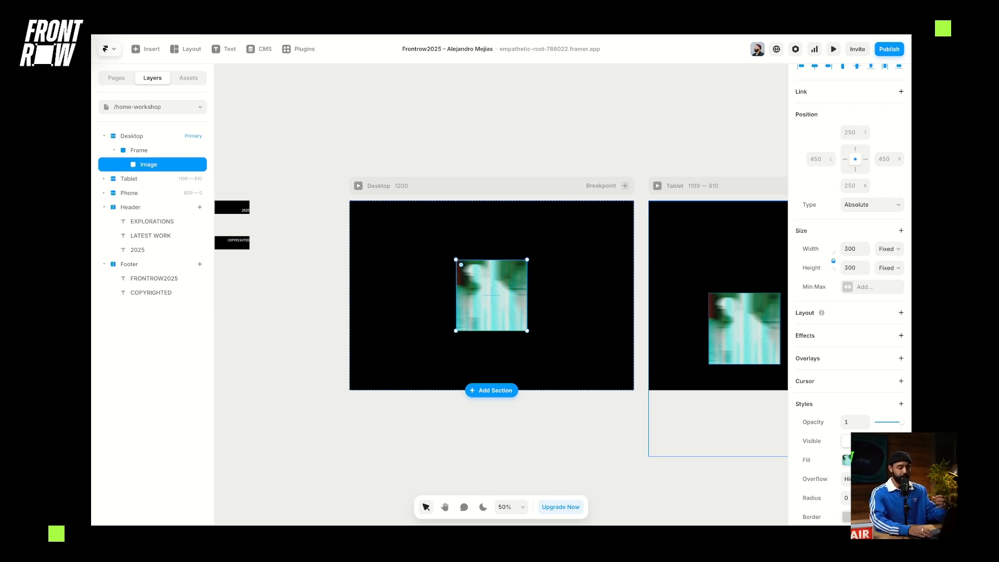
pyautogui.press('super+p')
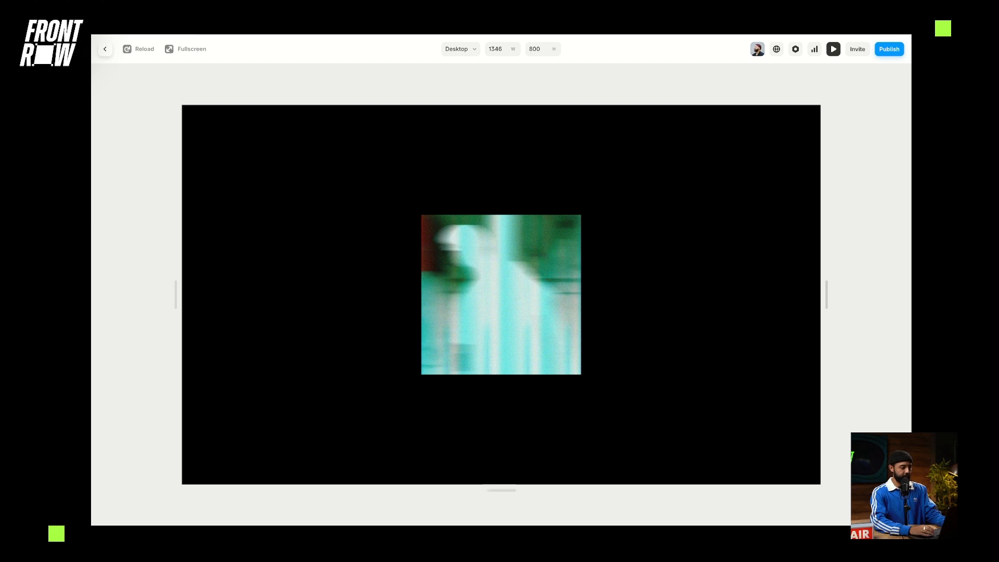
pyautogui.press('Escape')
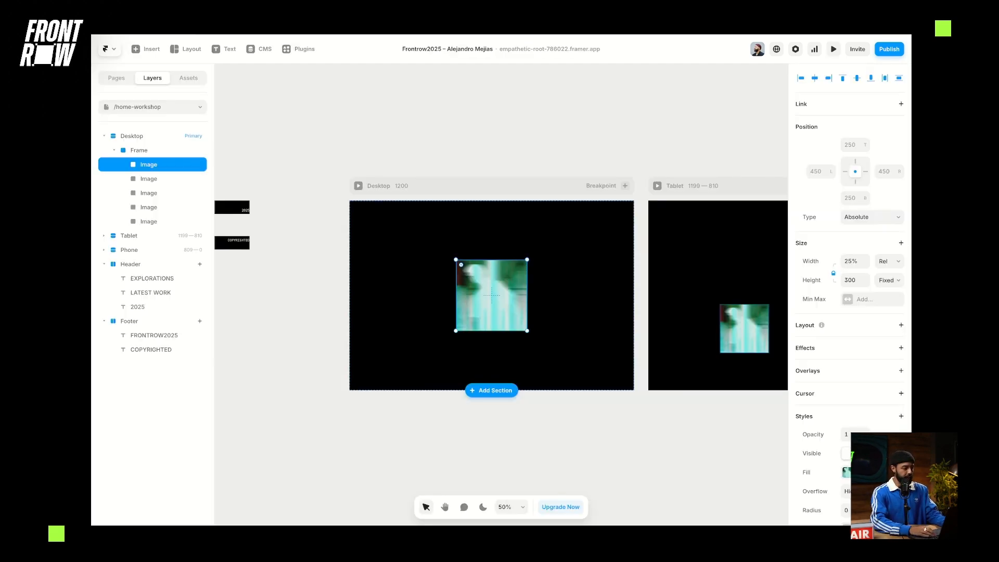
# Duplicate the image until there are six, and spread them in an overlapping horizontal row across the Desktop frame.
pyautogui.hotkey('ctrl', 'd')
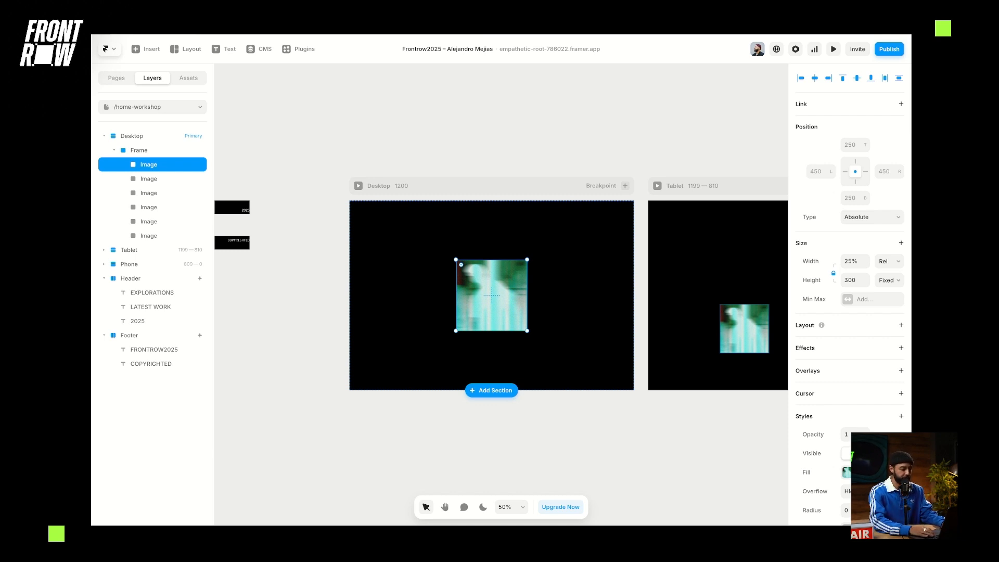
pyautogui.moveTo(461, 264); pyautogui.dragTo(532, 264)
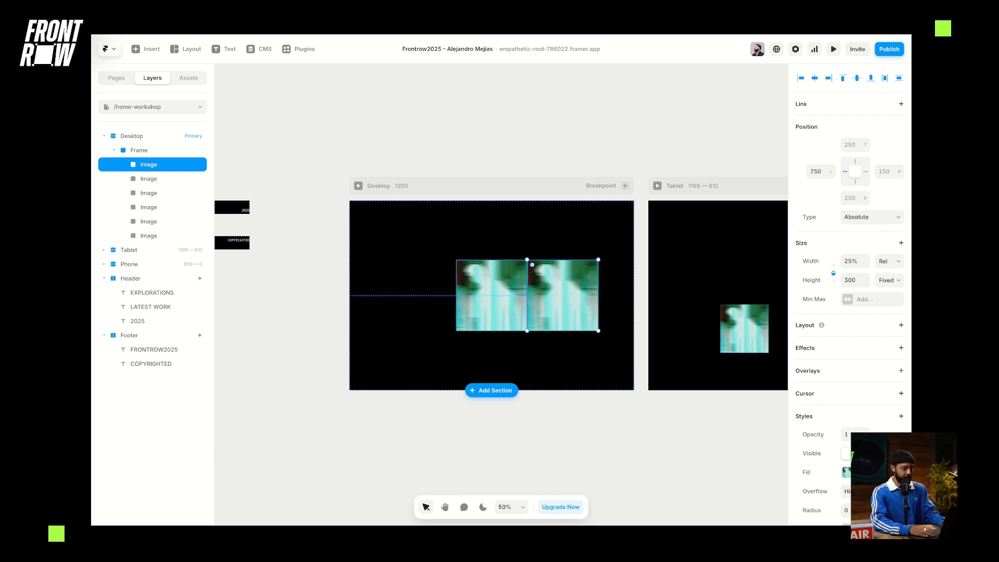
pyautogui.moveTo(461, 264); pyautogui.dragTo(375, 265)
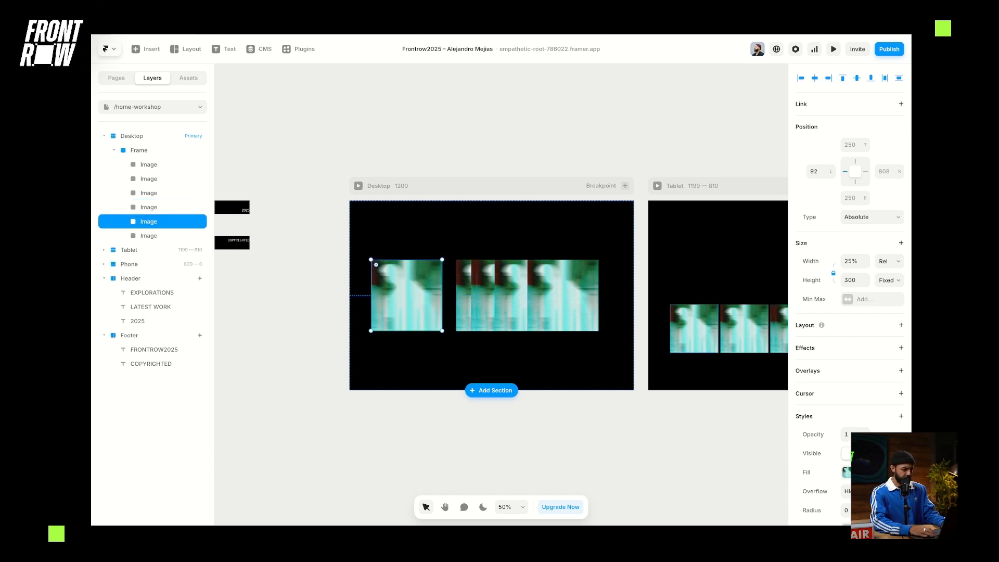
pyautogui.moveTo(375, 264); pyautogui.dragTo(444, 264)
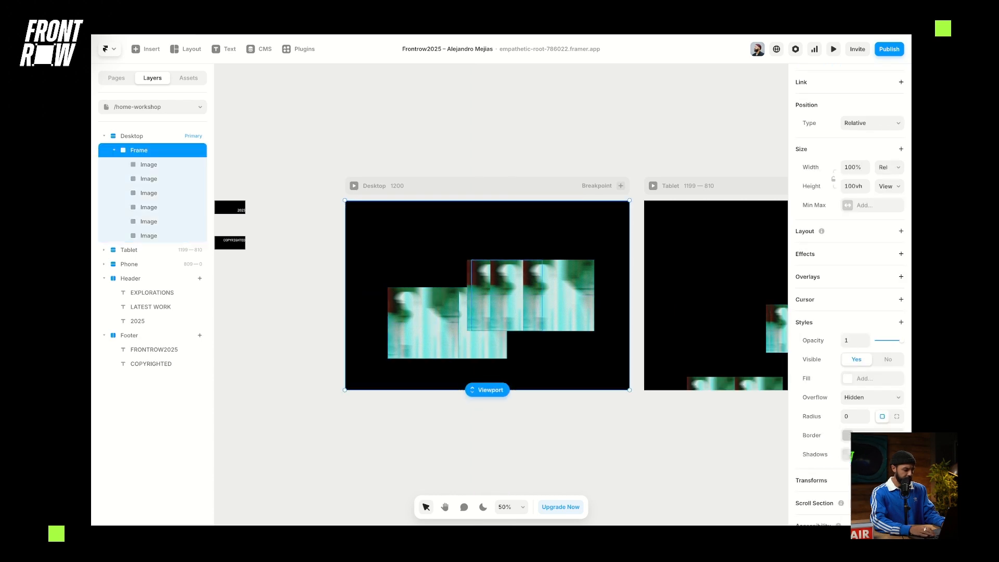
pyautogui.moveTo(423, 322); pyautogui.dragTo(432, 309)
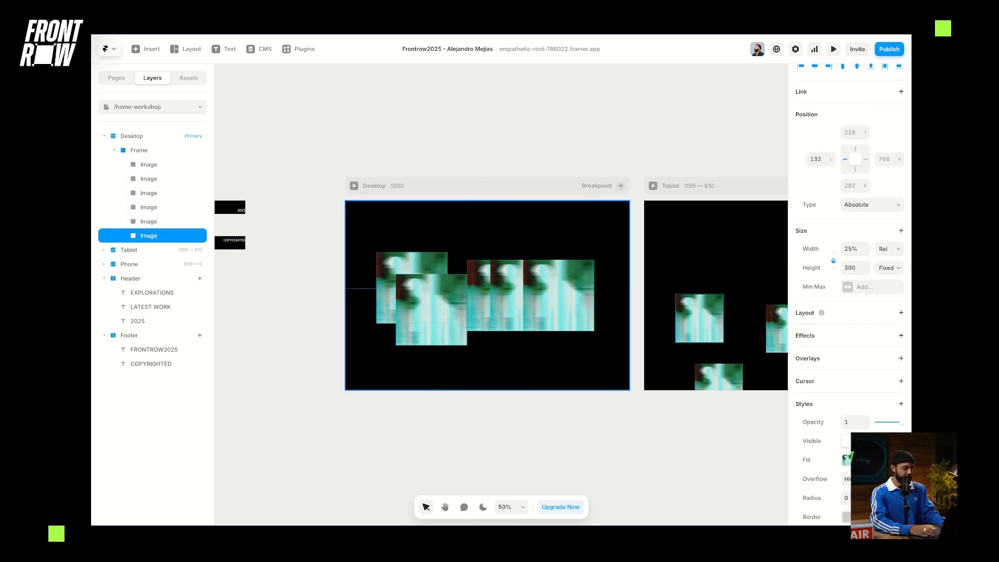
pyautogui.moveTo(412, 289); pyautogui.dragTo(410, 288)
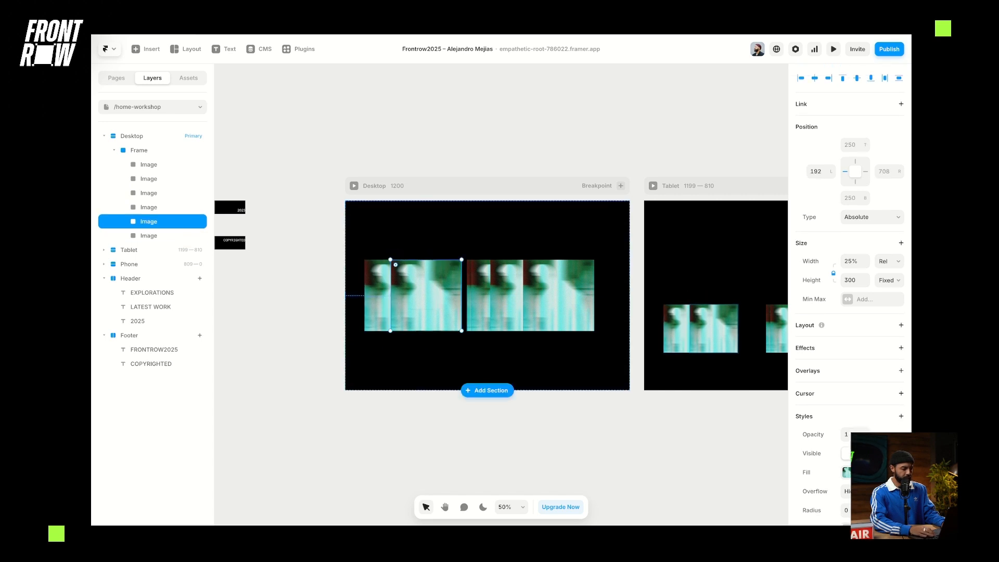
pyautogui.moveTo(395, 264); pyautogui.dragTo(478, 264)
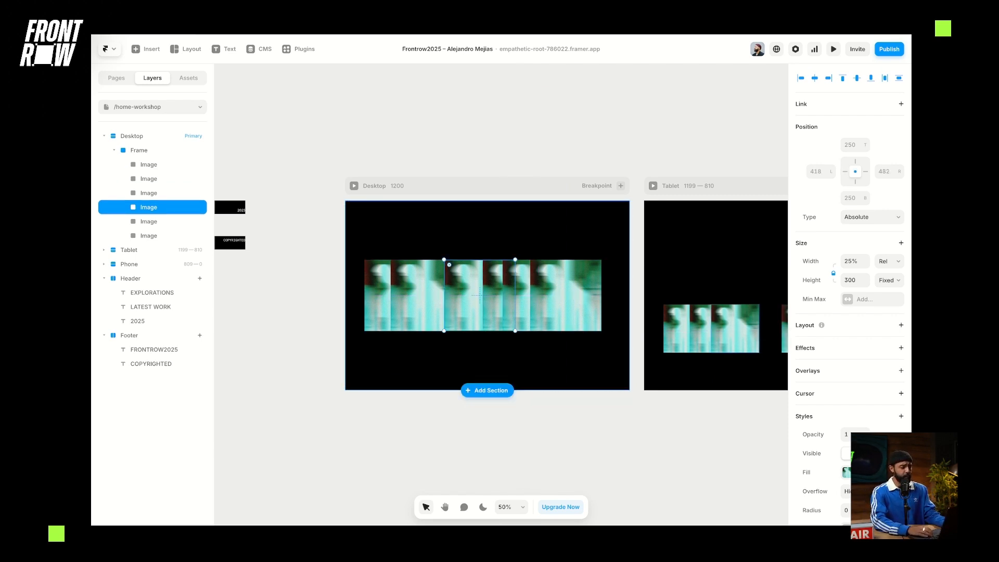
# Rename the six image layers, from first to last in the layer list, as Image R1, R2, R3, L3, L2 and L1.
pyautogui.click(565, 295)
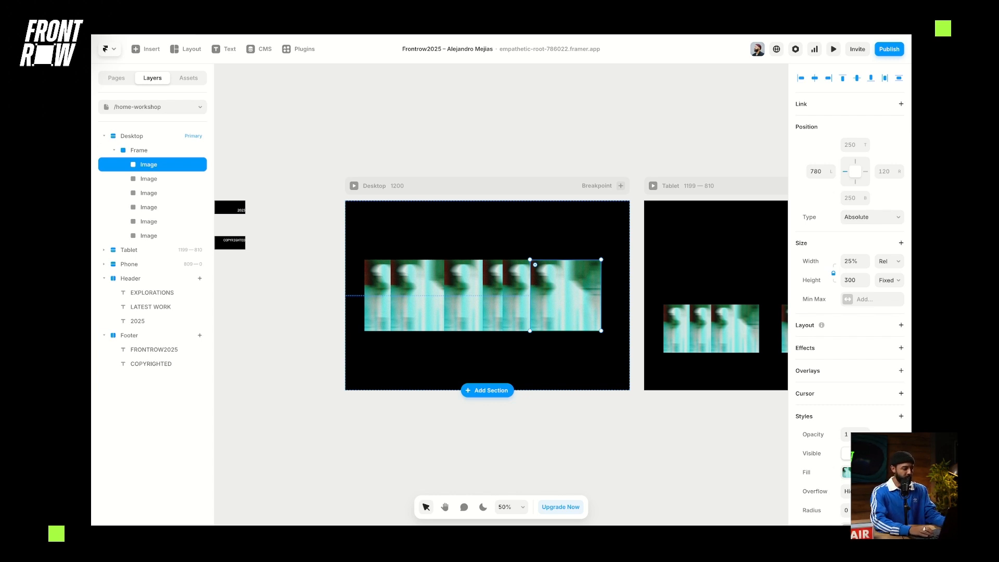
pyautogui.press('super+r')
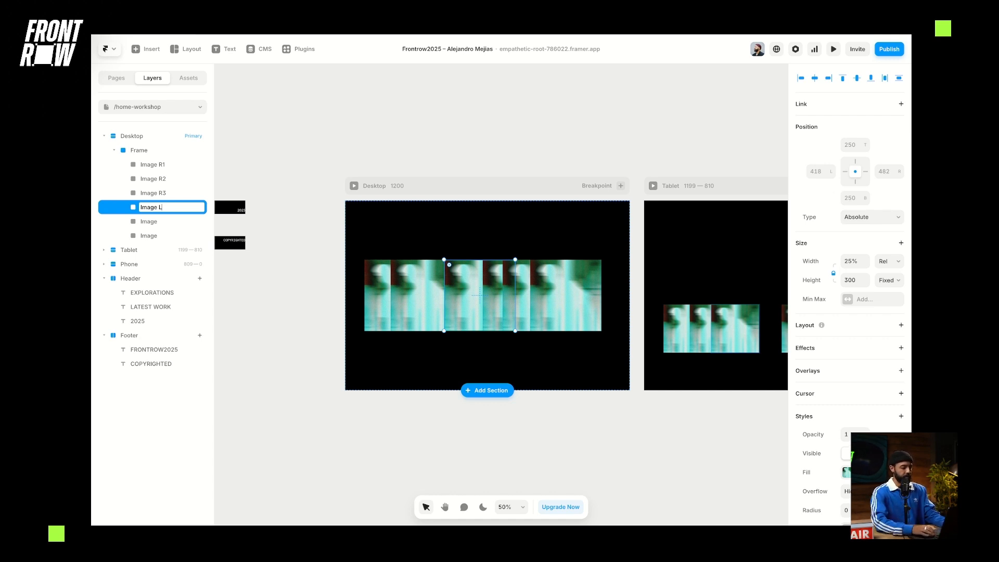
pyautogui.write('3')
pyautogui.press('Tab')
pyautogui.write('L2')
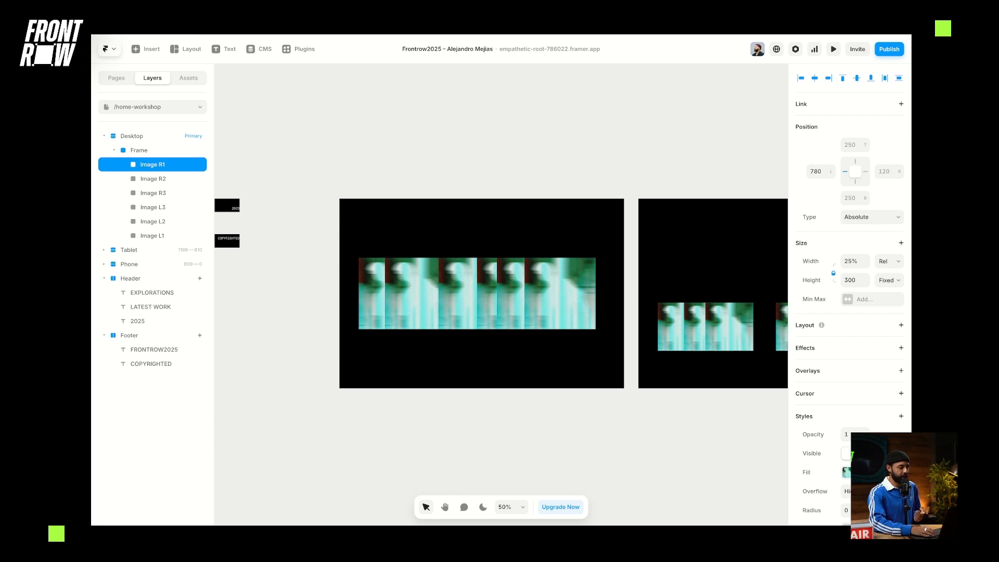
# Preview the finished carousel on the Home page for reference and return to the /home-workshop page.
pyautogui.click(151, 107)
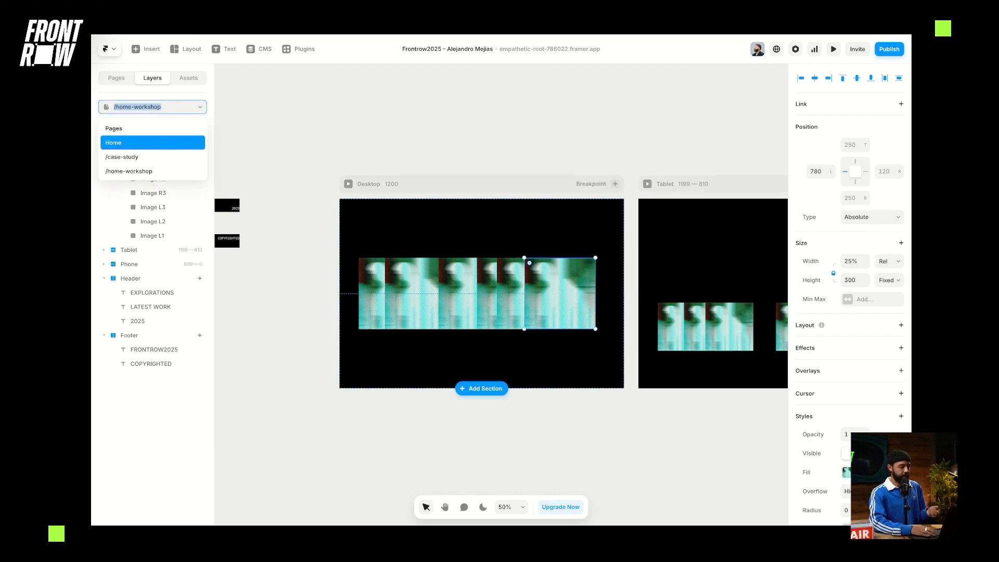
pyautogui.press('Return')
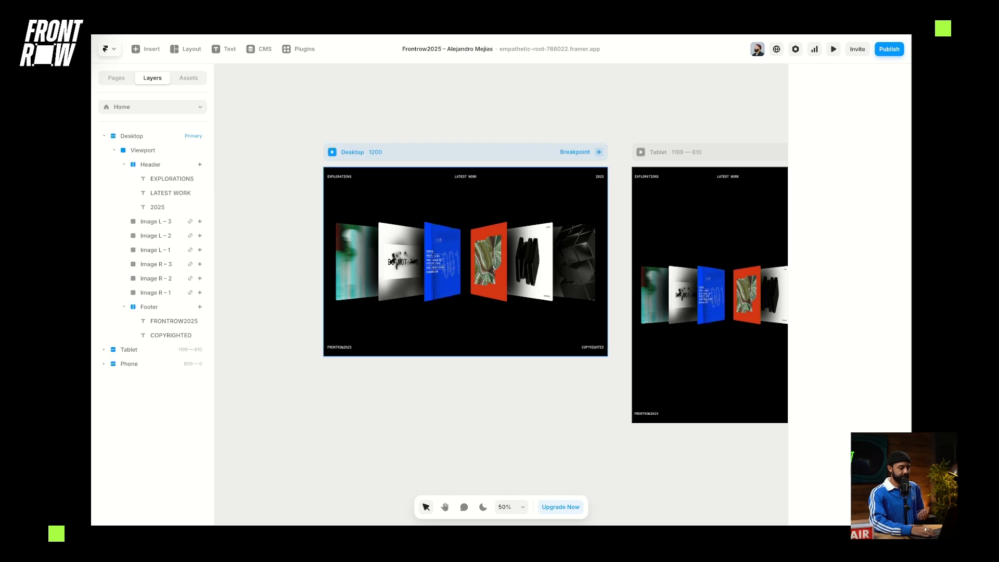
pyautogui.press('super+p')
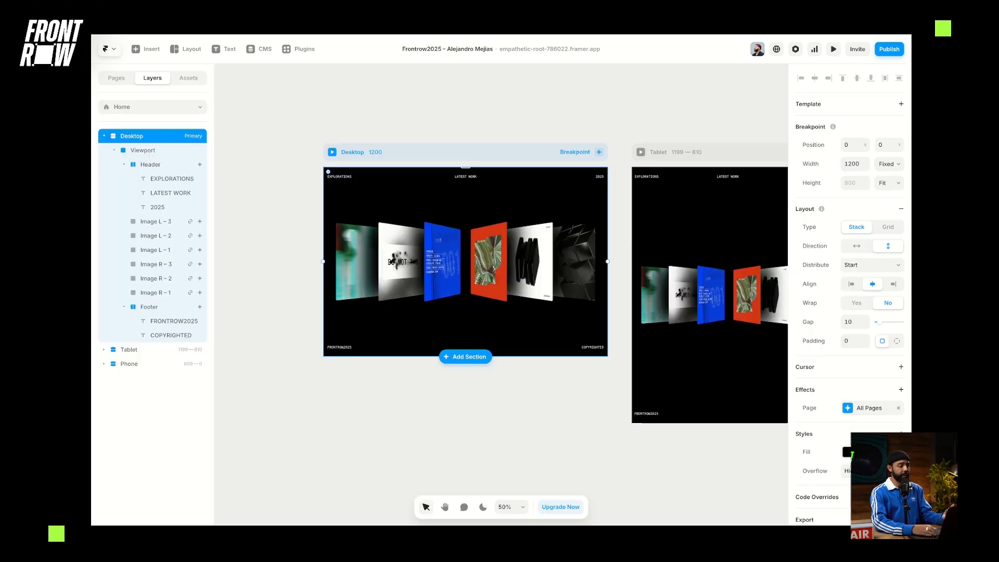
pyautogui.press('Escape')
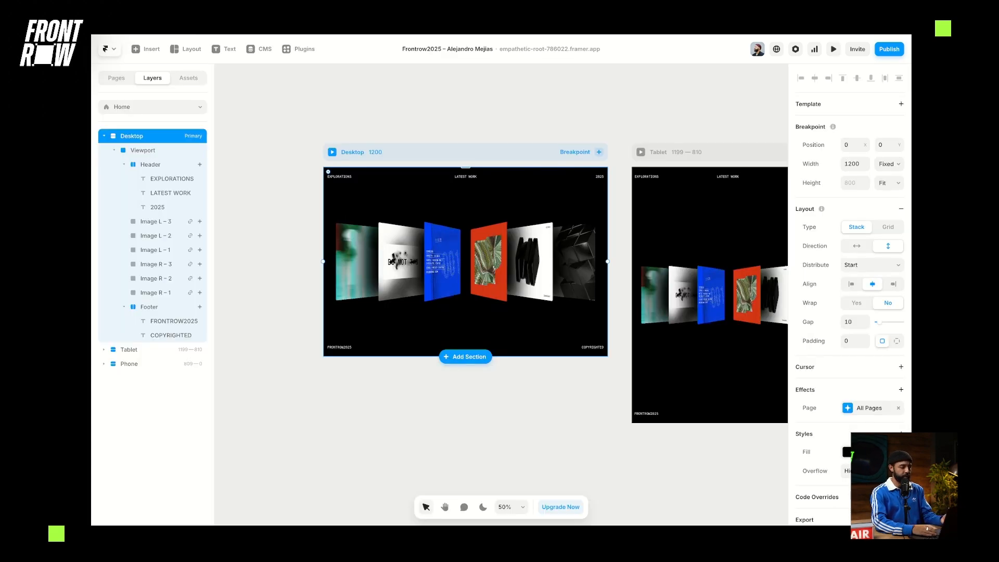
pyautogui.click(153, 107)
pyautogui.press('Return')
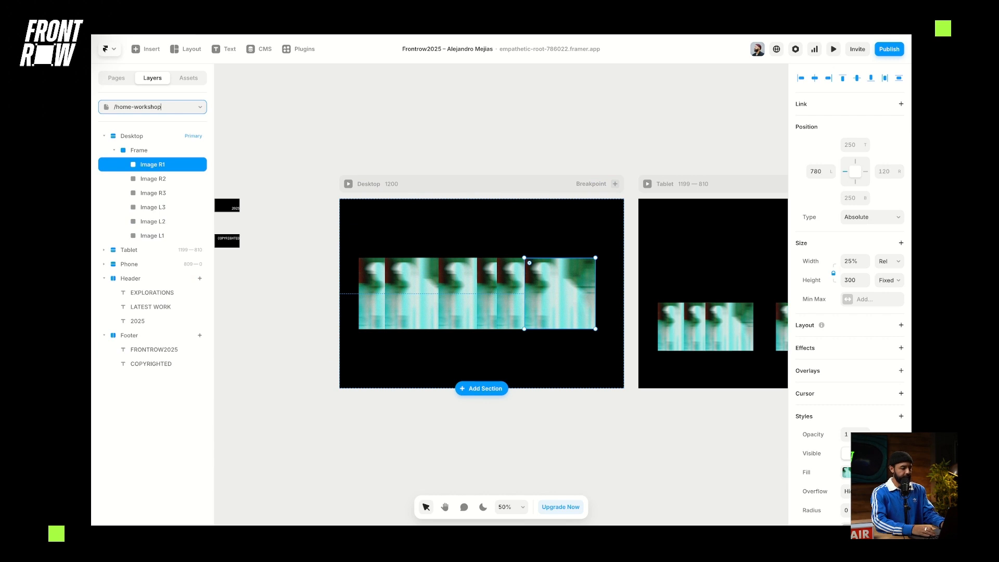
# Switch the rotation transform of all six images, R1 to R3 and L1 to L3, from 2D to 3D.
pyautogui.keyDown('shift'); pyautogui.click(372, 293); pyautogui.keyUp('shift')
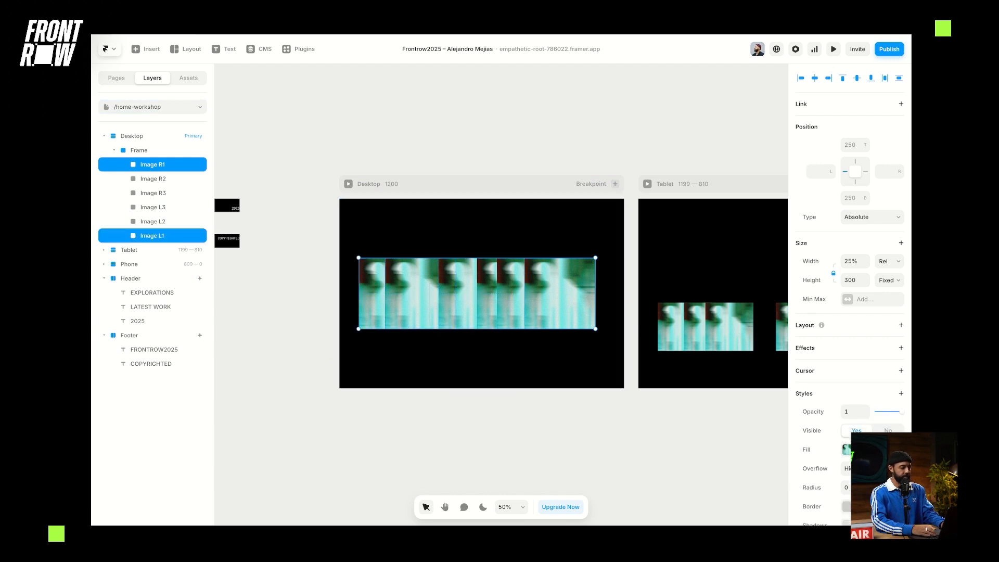
pyautogui.keyDown('shift'); pyautogui.click(153, 178); pyautogui.keyUp('shift')
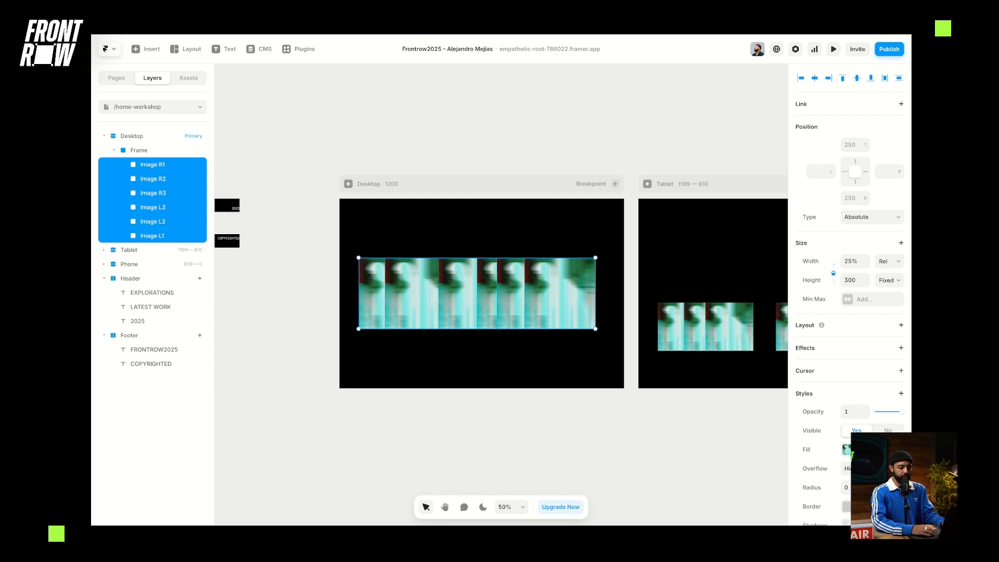
pyautogui.scroll(-3, 849, 291)
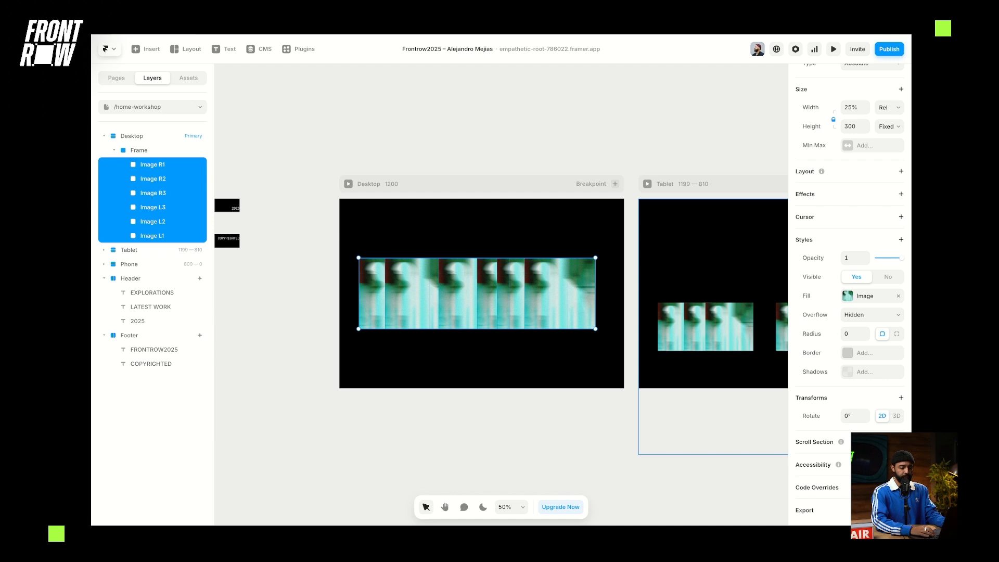
pyautogui.click(896, 416)
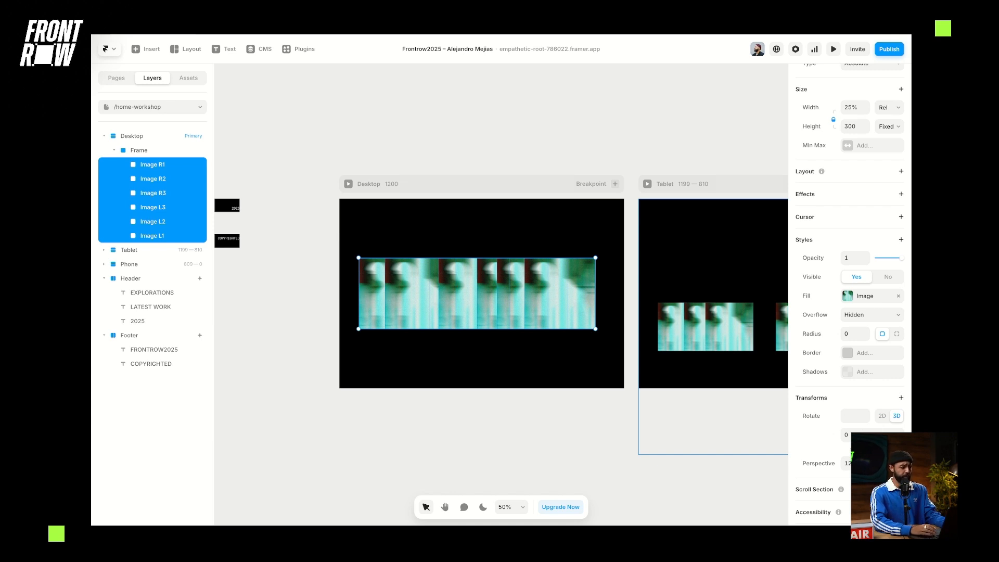
# Set the Y rotation of Image L1 to 30 and of Image R1 to -30.
pyautogui.click(152, 236)
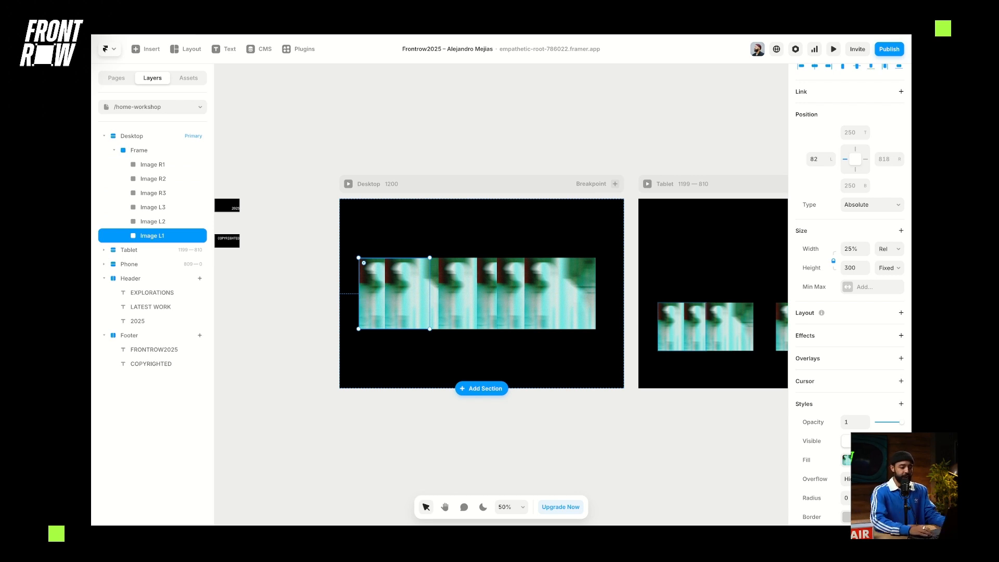
pyautogui.scroll(-4, 847, 291)
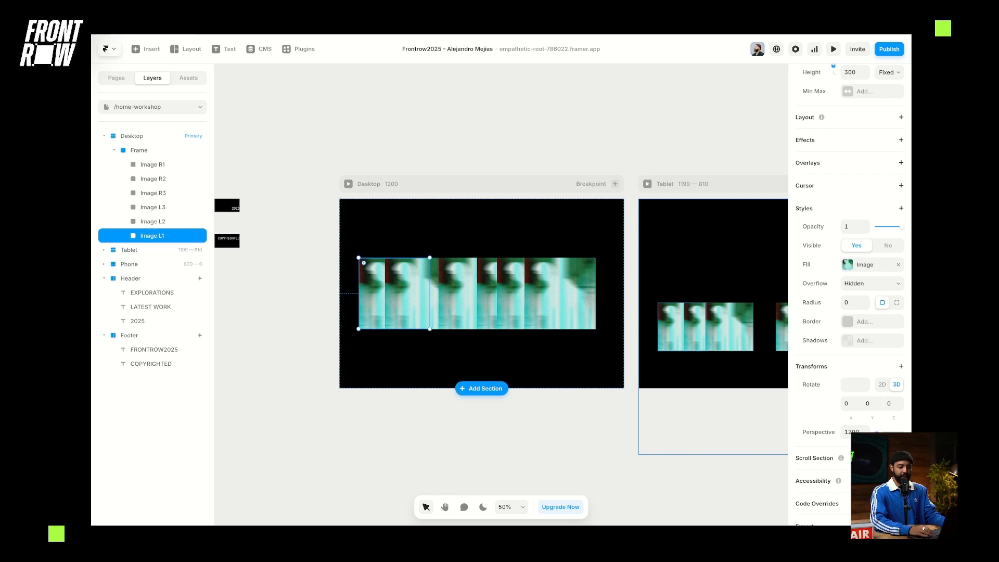
pyautogui.click(867, 404)
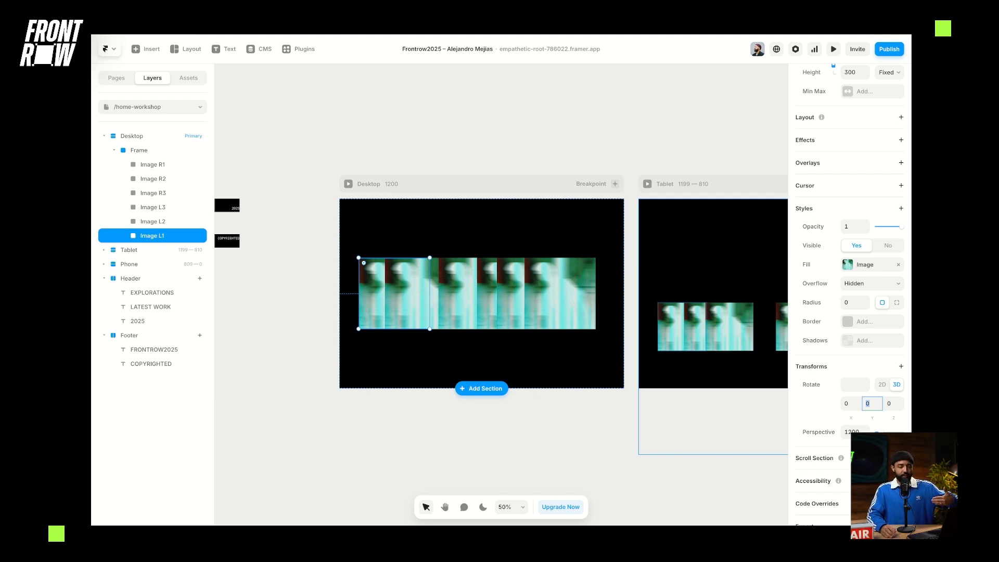
pyautogui.write('30')
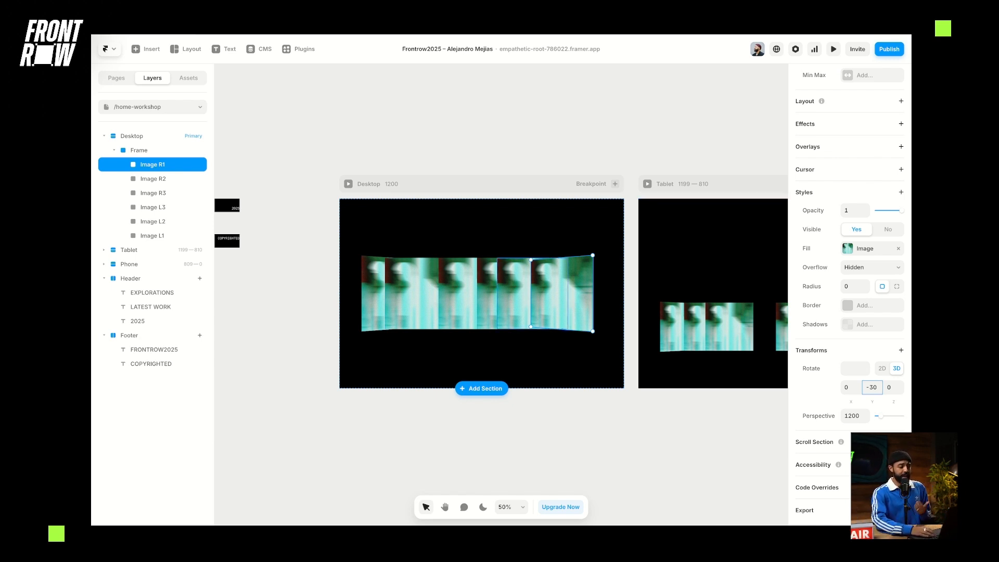
# Set the Y rotation of Image L2 to 40, Image R2 to -40 and Image L3 to 50.
pyautogui.click(389, 262)
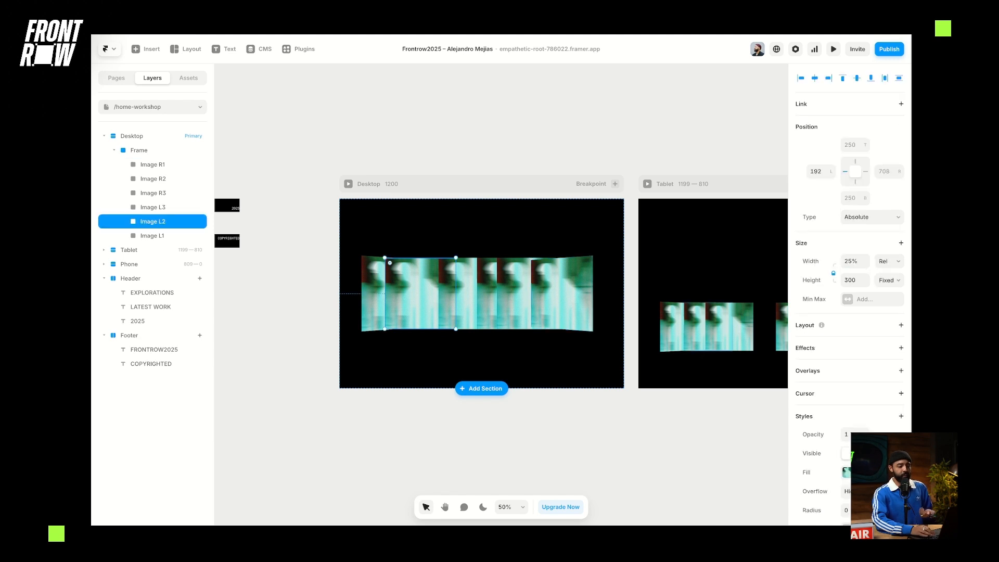
pyautogui.scroll(-4, 849, 291)
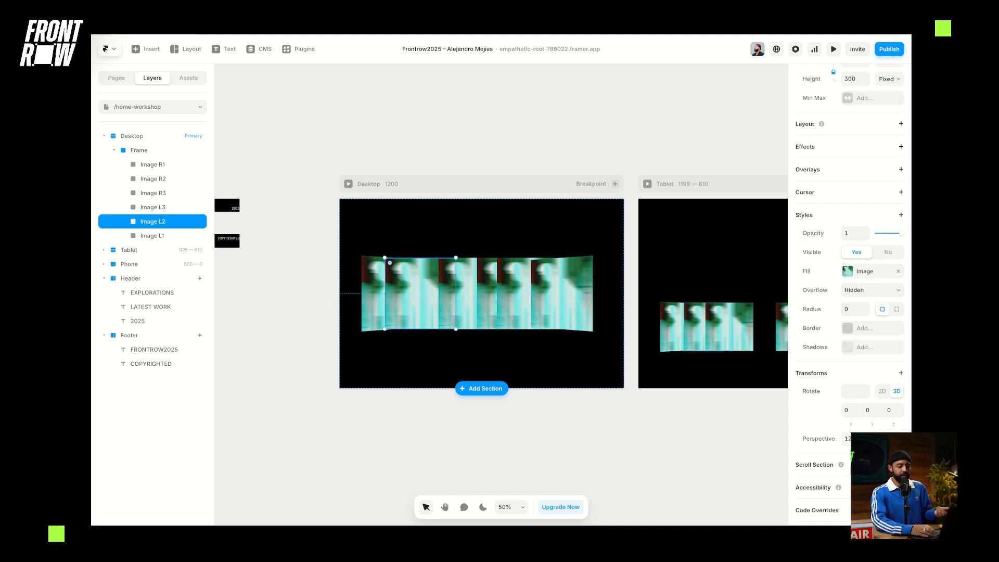
pyautogui.click(867, 410)
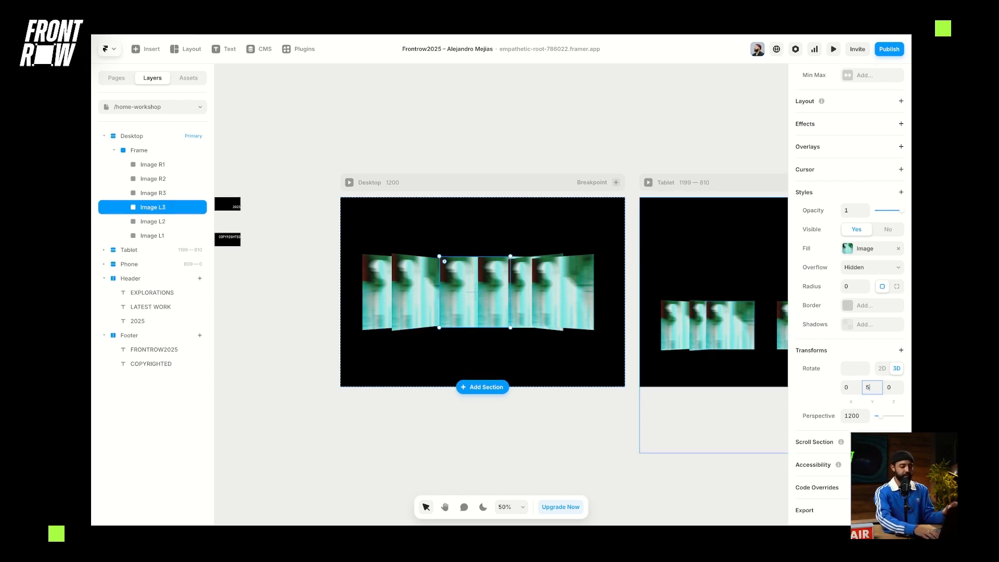
pyautogui.write('50')
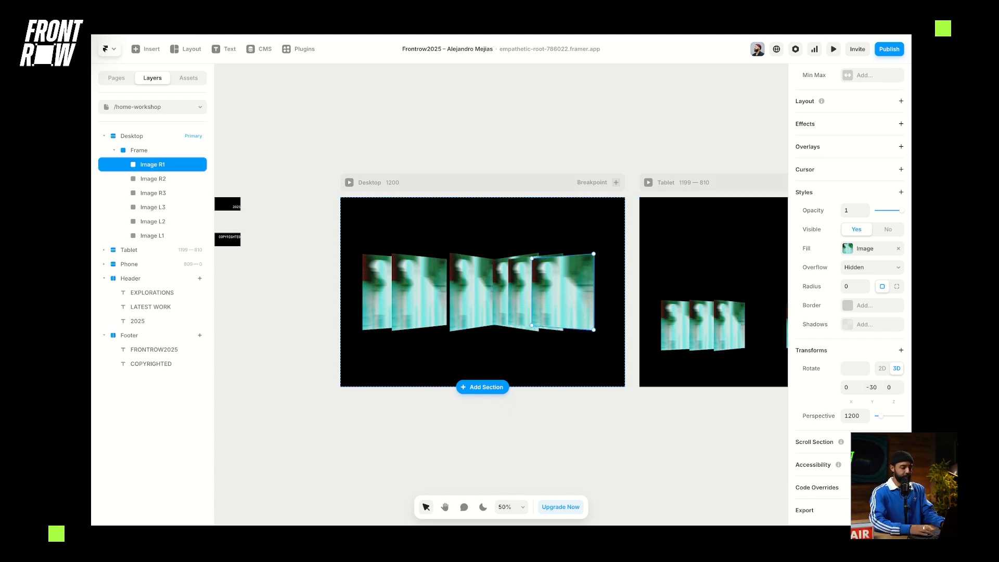
# Reorder the image layers by moving Image R2 below Image L1 and sending Image R1 to the very back of the frame.
pyautogui.press('Escape')
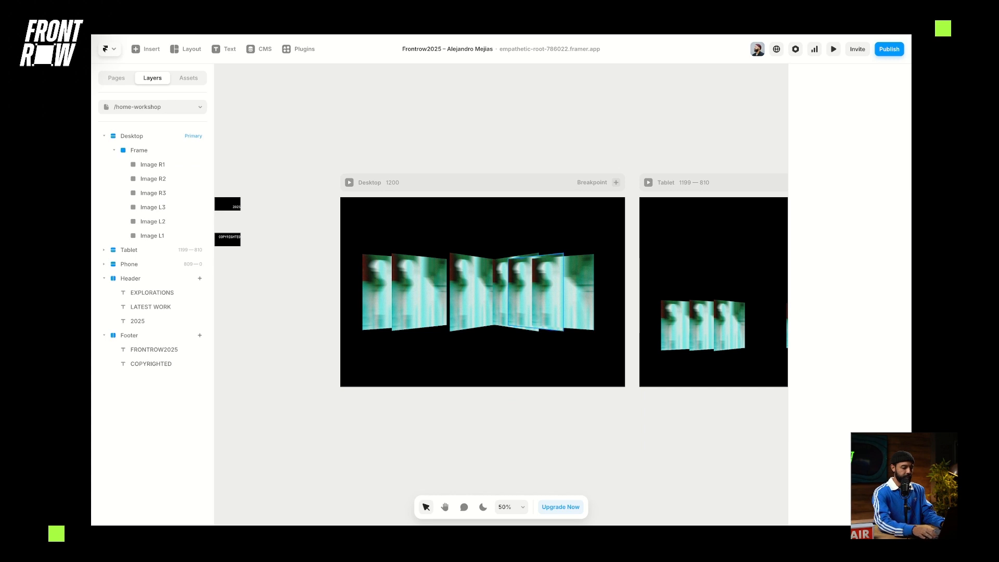
pyautogui.click(535, 292)
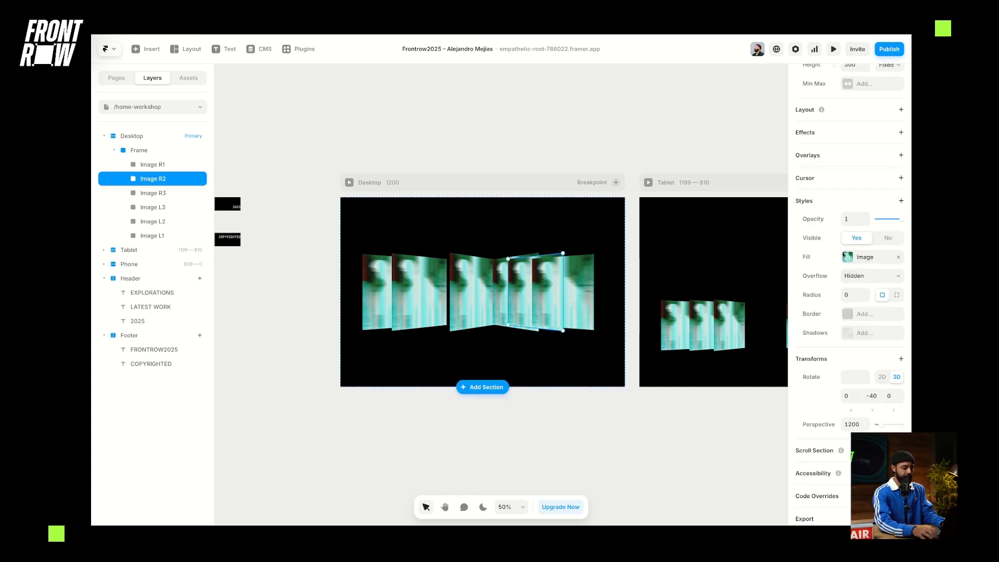
pyautogui.moveTo(153, 179); pyautogui.dragTo(152, 238)
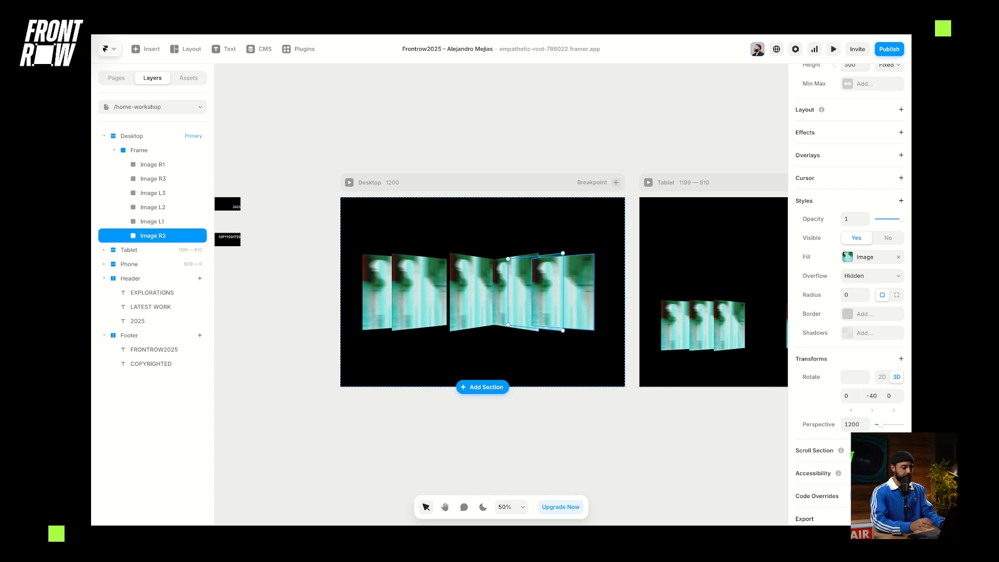
pyautogui.click(153, 165)
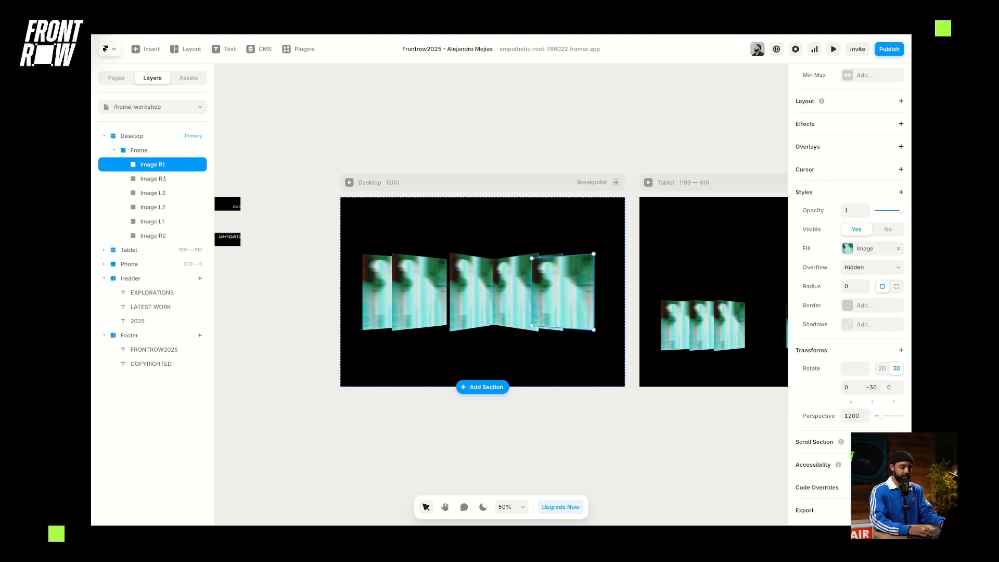
pyautogui.hotkey('ctrl', 'alt', '[')
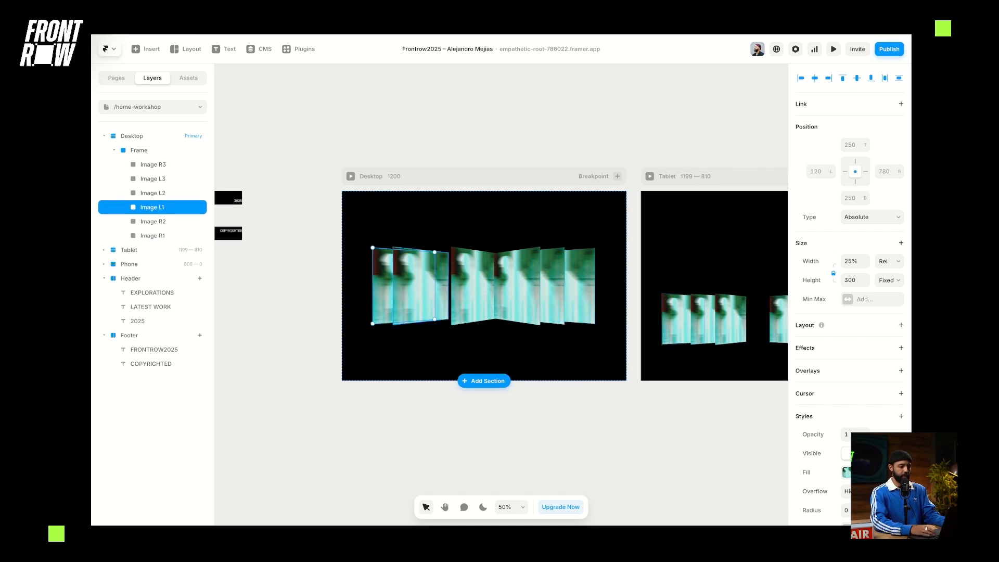
# Set Image L2's left offset to 230 and release its left pin so it stays centred in the frame.
pyautogui.click(420, 286)
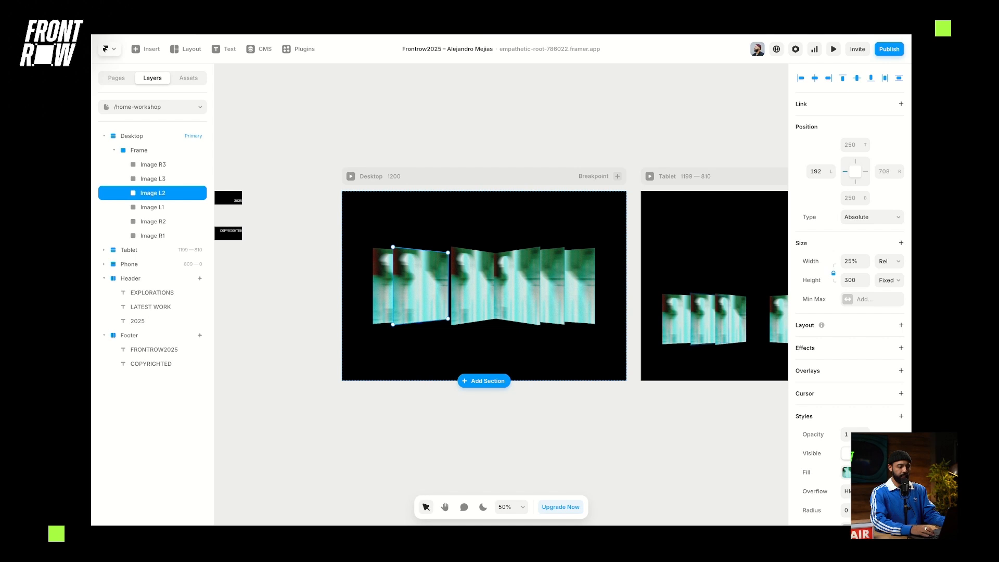
pyautogui.click(816, 171)
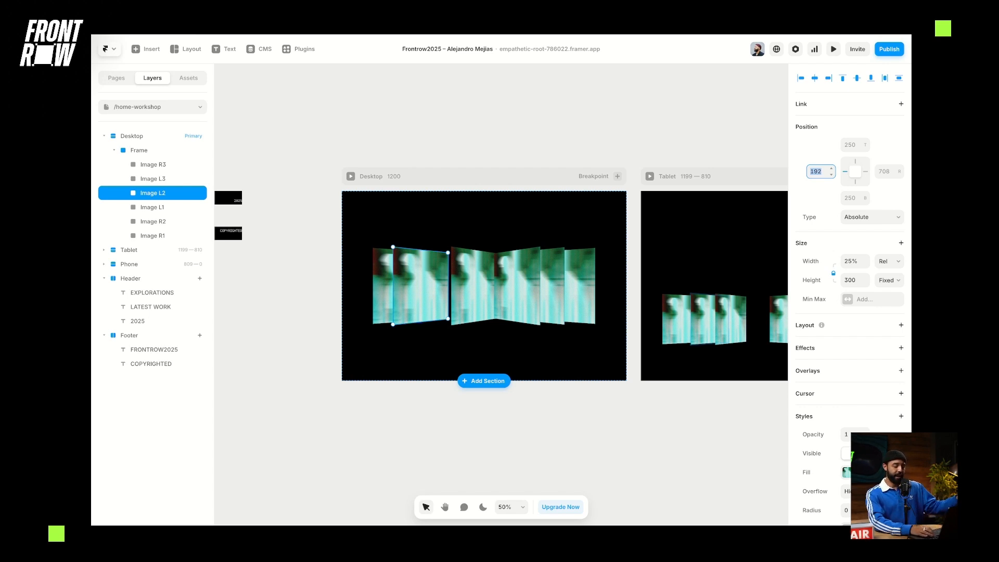
pyautogui.write('230')
pyautogui.press('Return')
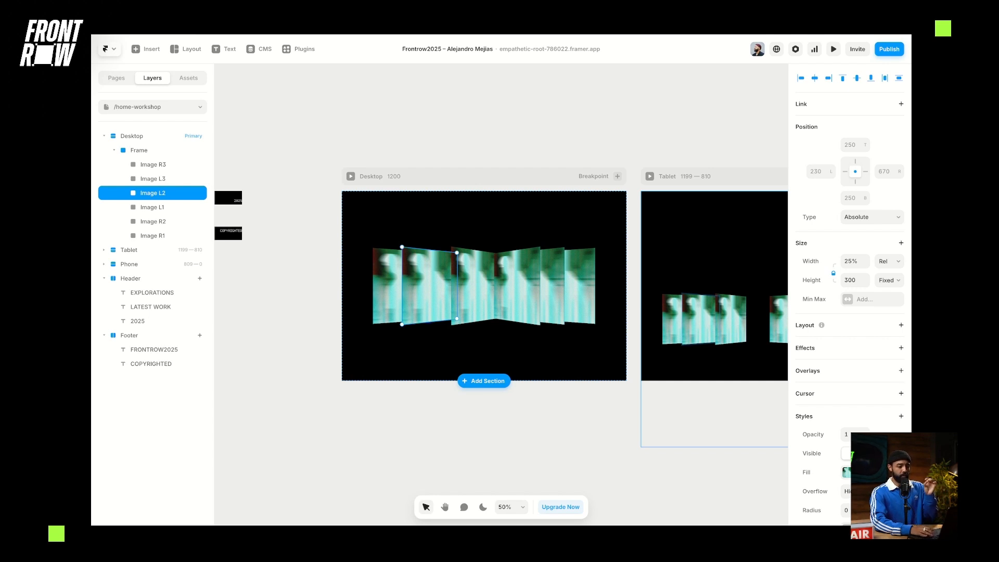
# Release Image R2's left pin and set its right offset to 230.
pyautogui.click(153, 221)
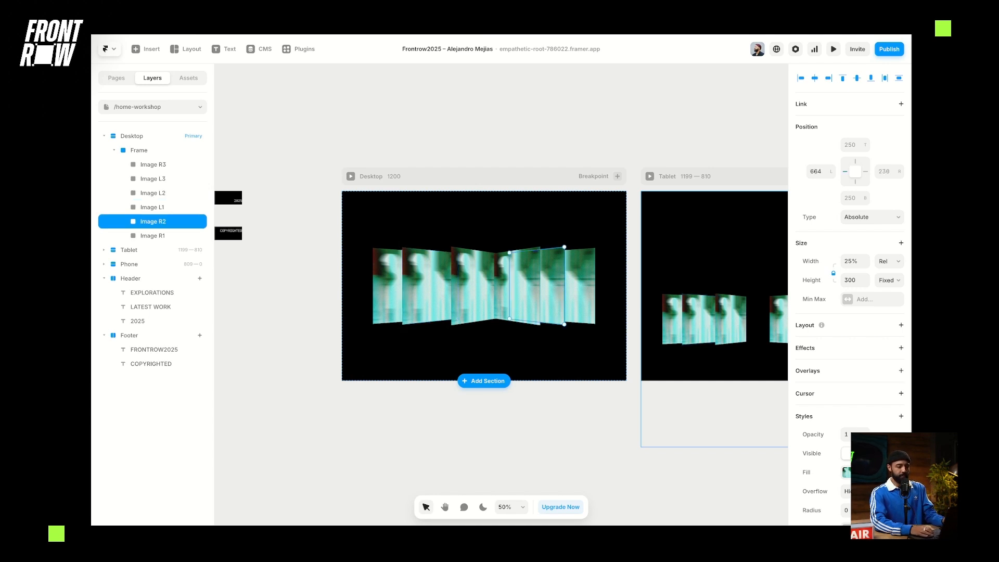
pyautogui.click(865, 171)
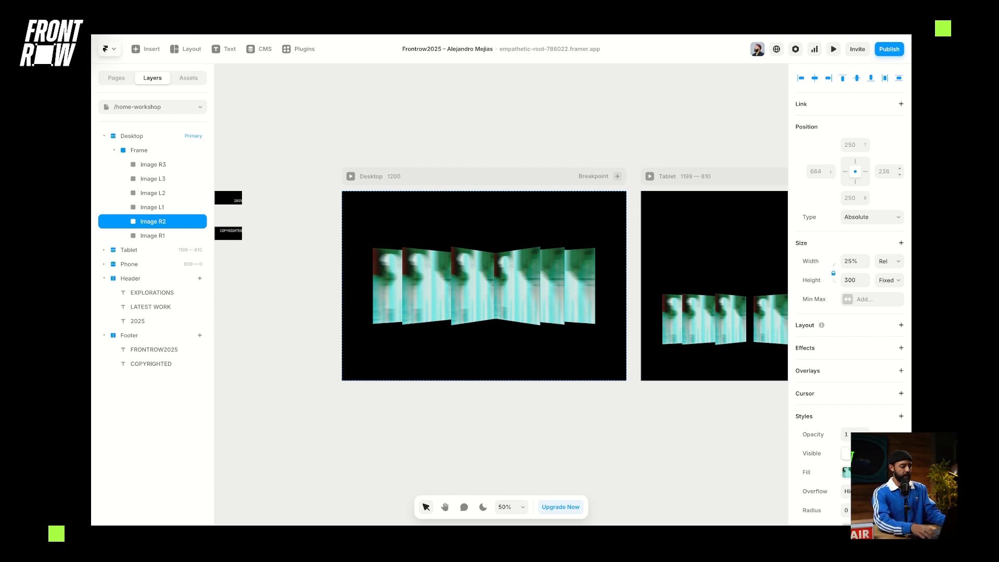
pyautogui.click(884, 171)
pyautogui.write('2')
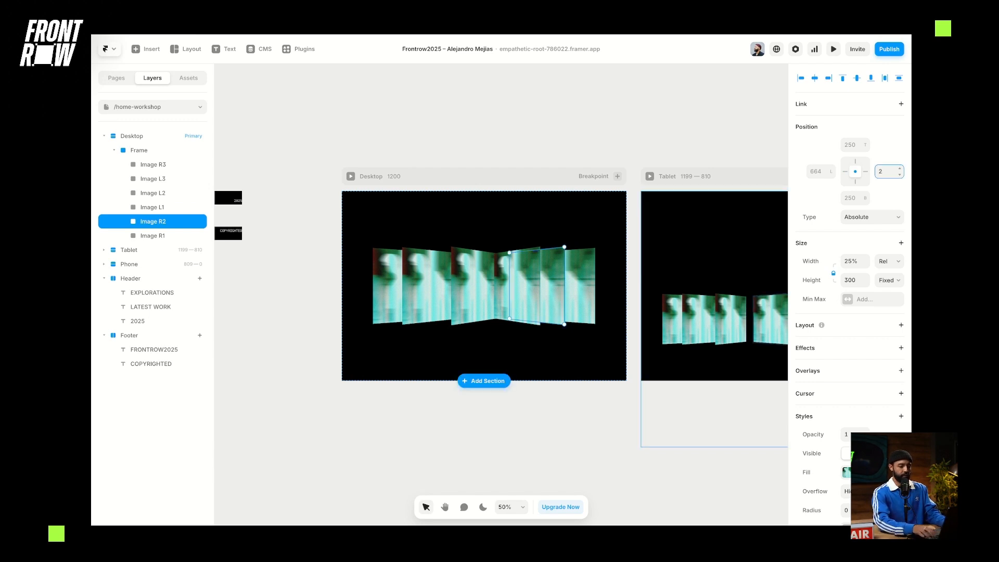
pyautogui.write('3')
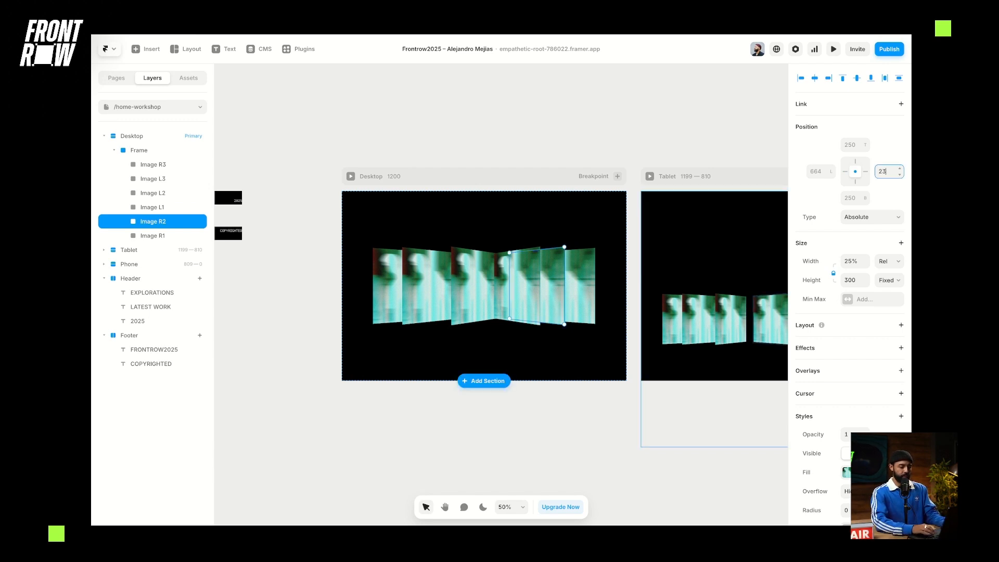
pyautogui.write('0')
pyautogui.press('Return')
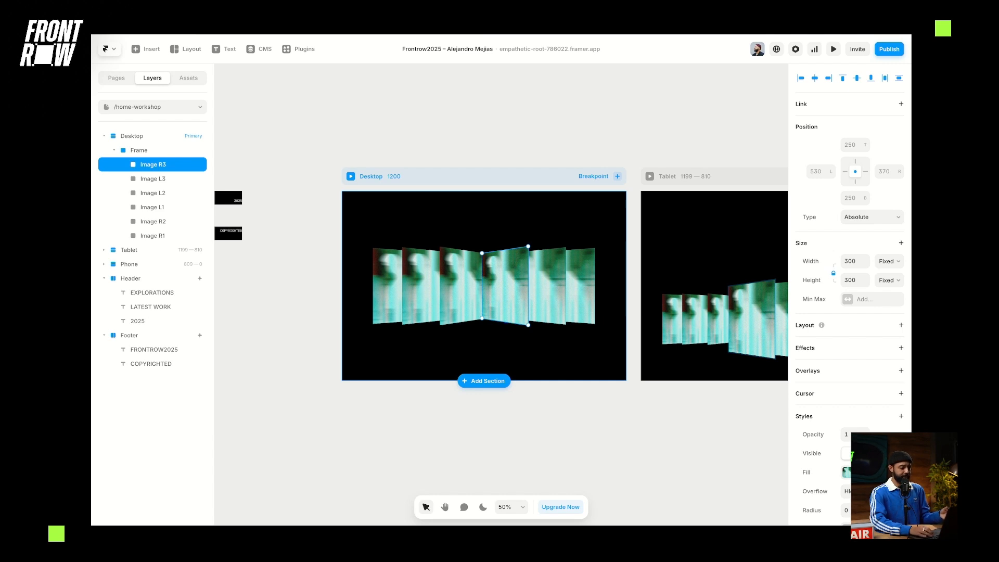
# Preview the page, widen the preview to 1468 to check how the images scale, and return to the canvas.
pyautogui.press('super+p')
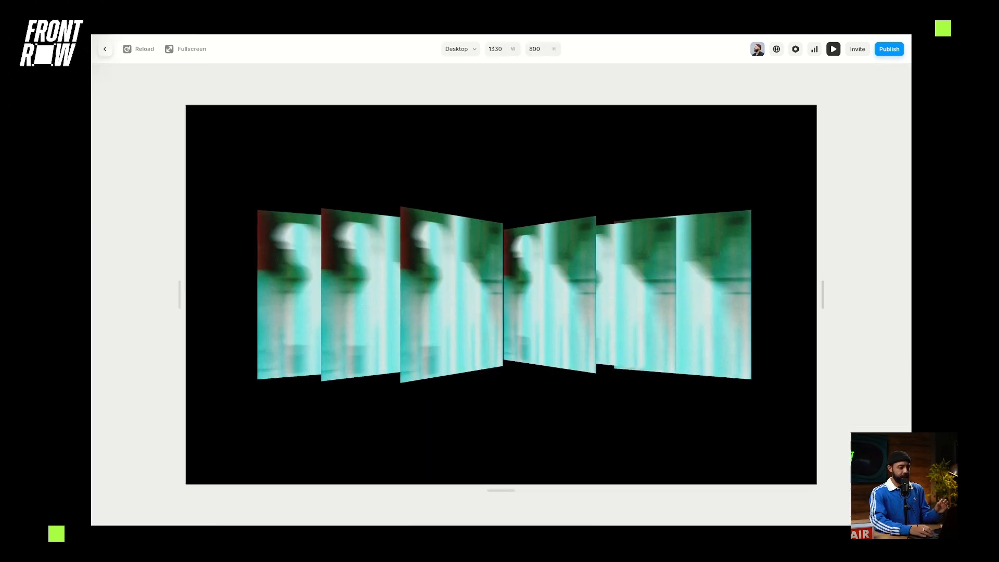
pyautogui.moveTo(822, 294); pyautogui.dragTo(855, 295)
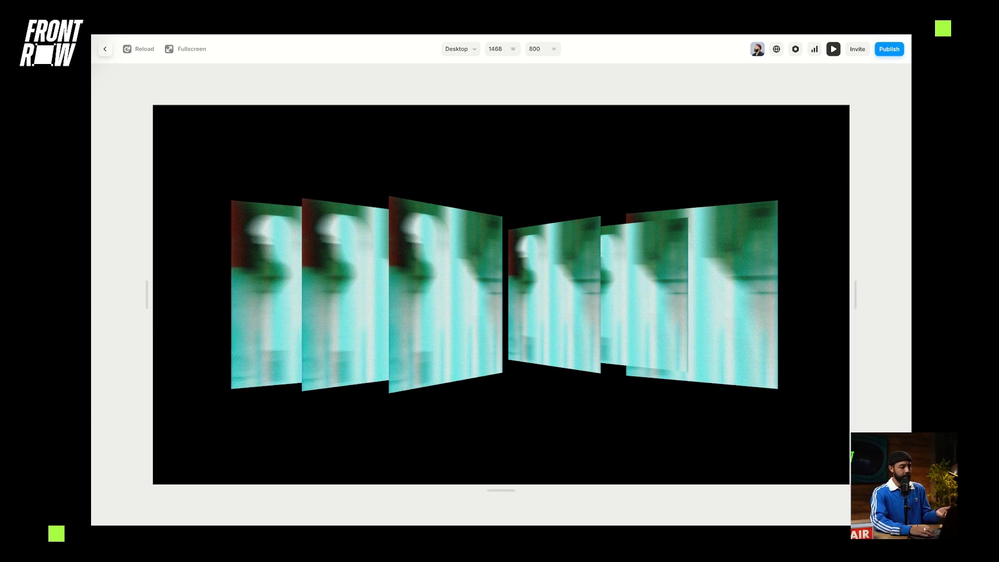
pyautogui.press('Escape')
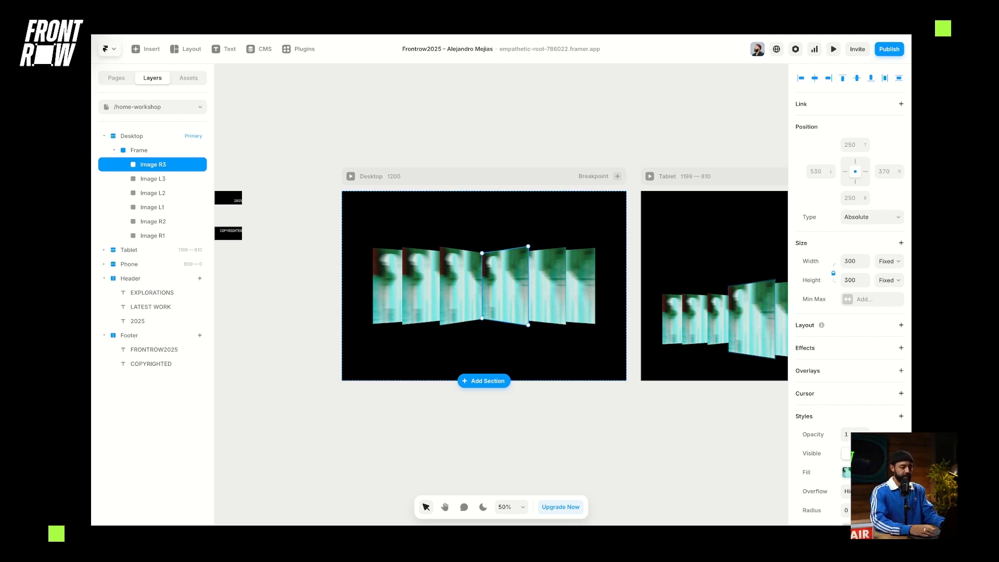
# Compare the width types of the carousel images and switch Image R3 and Image R2 from fixed to relative width.
pyautogui.click(387, 286)
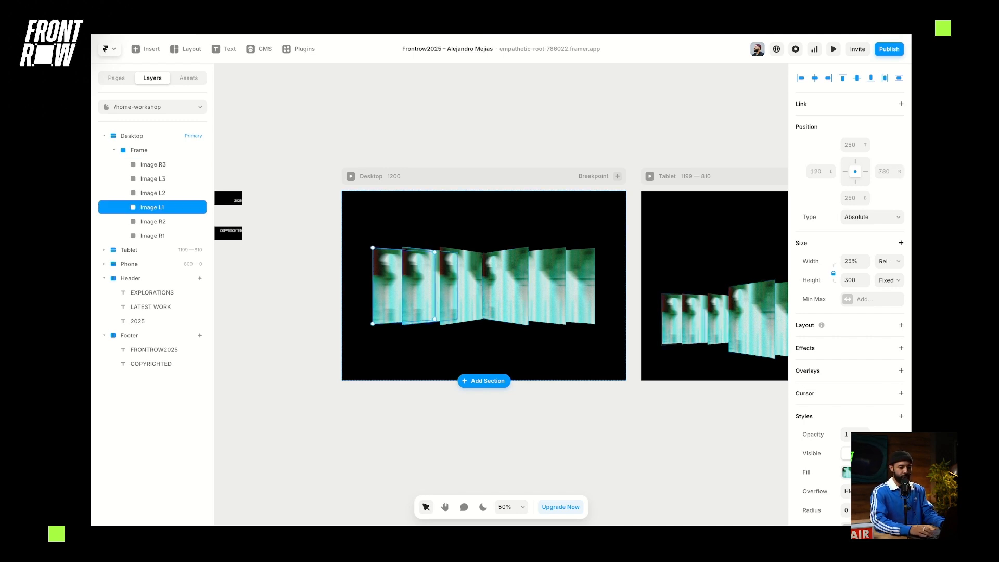
pyautogui.keyDown('shift'); pyautogui.click(420, 286); pyautogui.keyUp('shift')
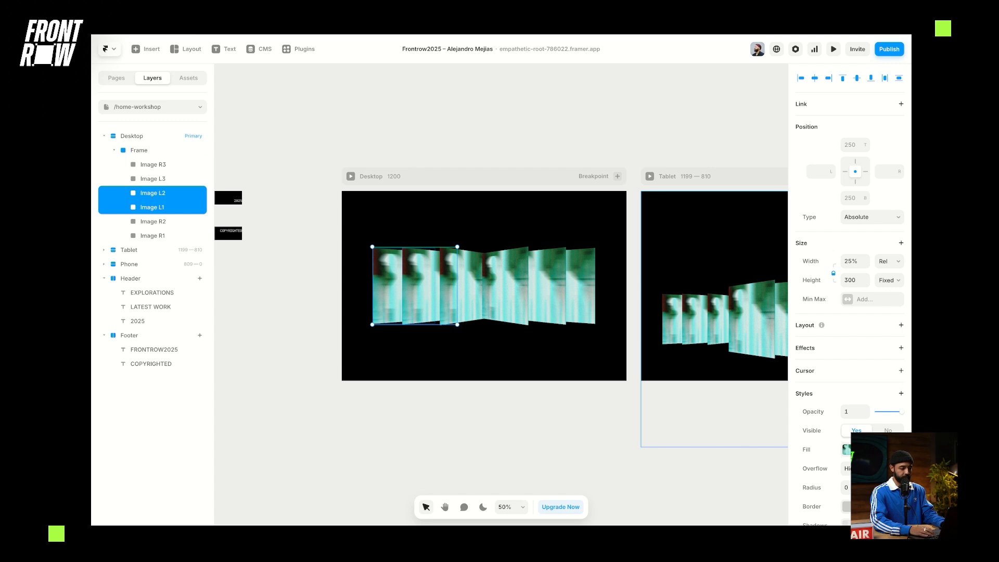
pyautogui.click(504, 286)
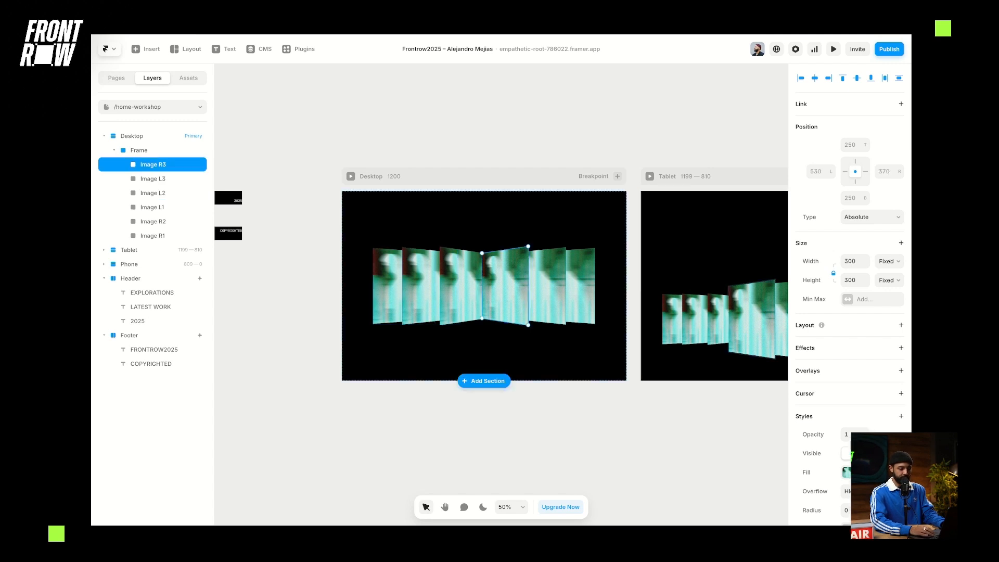
pyautogui.keyDown('shift'); pyautogui.click(547, 286); pyautogui.keyUp('shift')
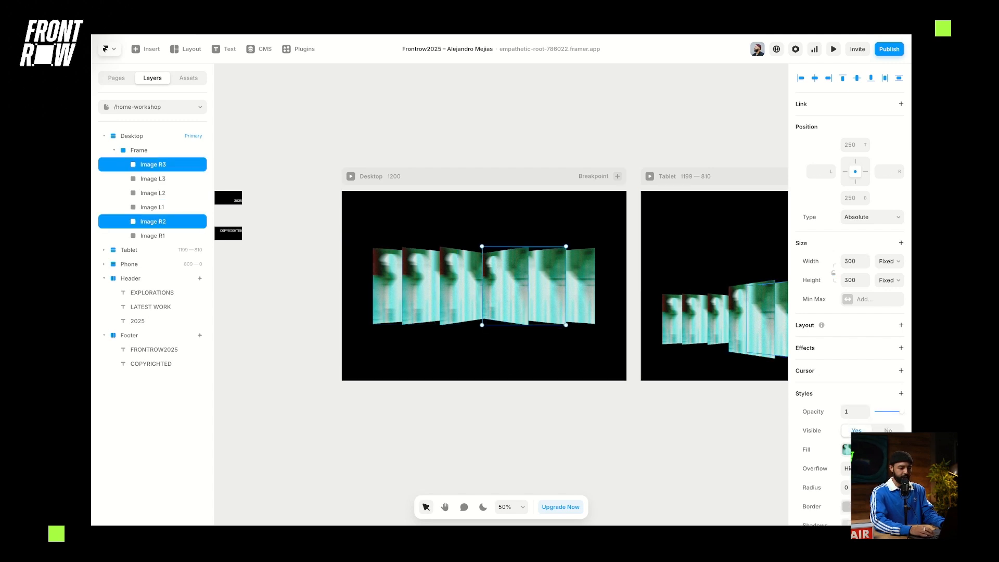
pyautogui.click(889, 261)
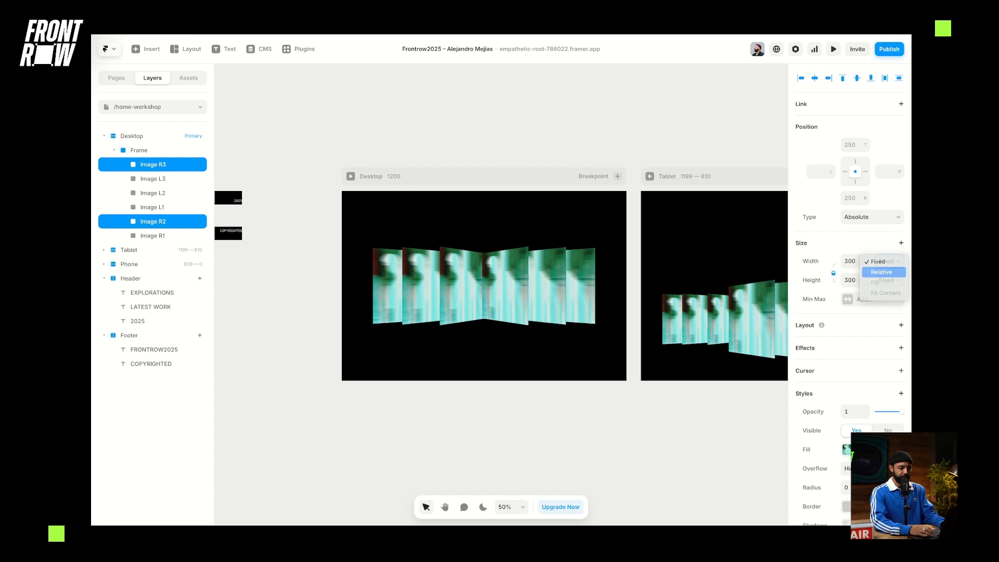
pyautogui.click(874, 271)
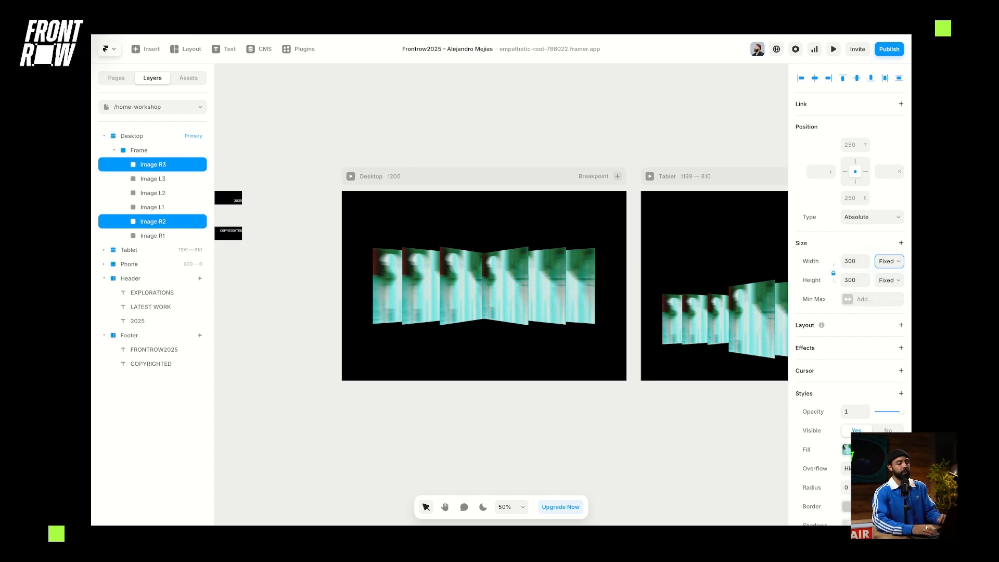
pyautogui.press('super+z')
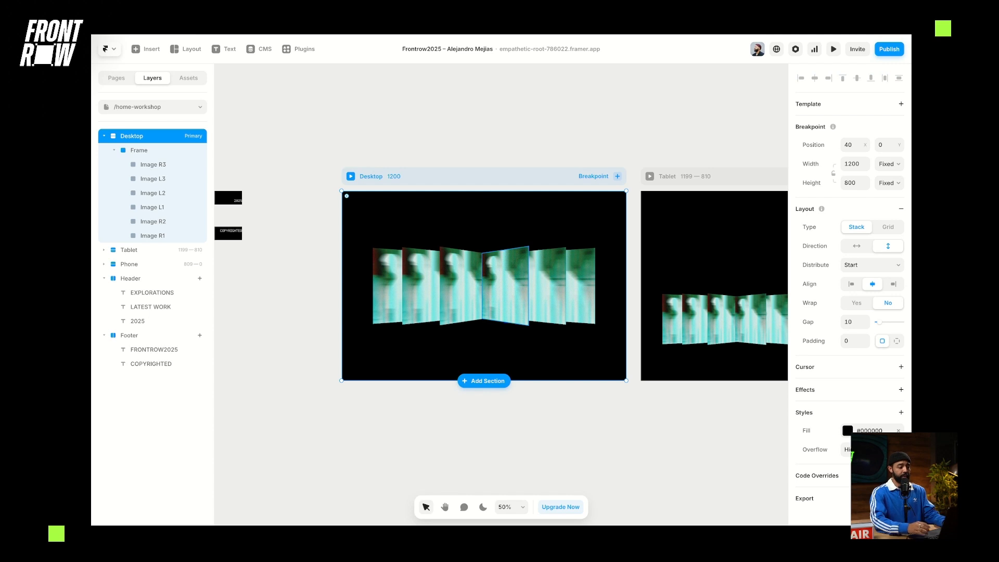
# Paste Image L3's shadow onto Image L2 and set the shadow X offset of Image R3 and Image R2 to 20.
pyautogui.scroll(-1, 484, 286)
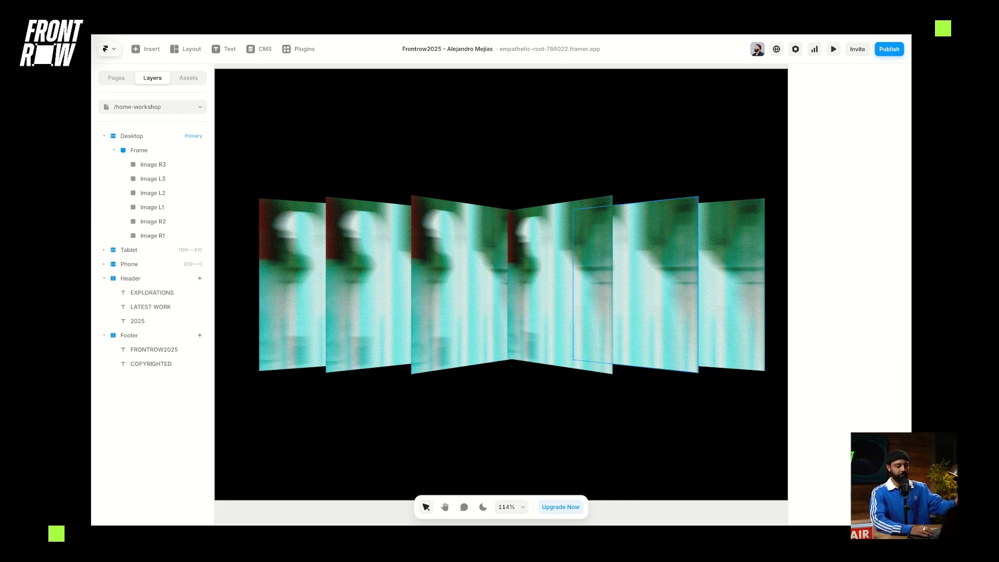
pyautogui.hotkey('ctrl', 'a')
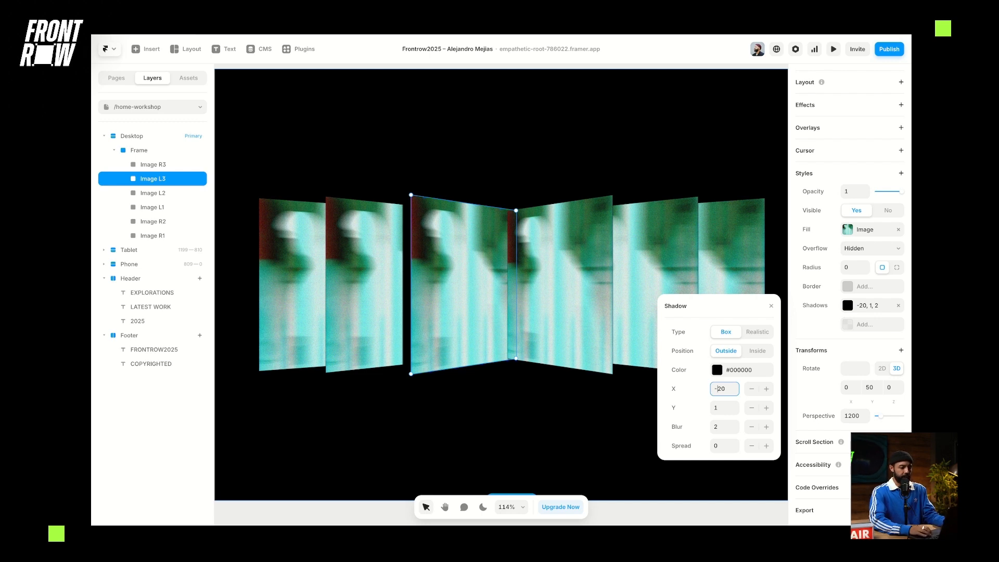
pyautogui.click(153, 192)
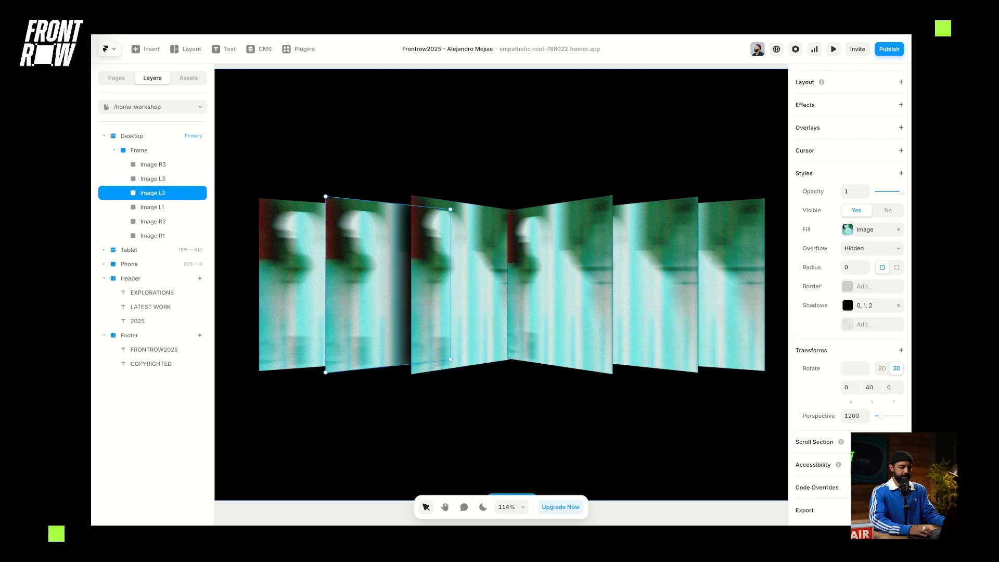
pyautogui.rightClick(848, 308)
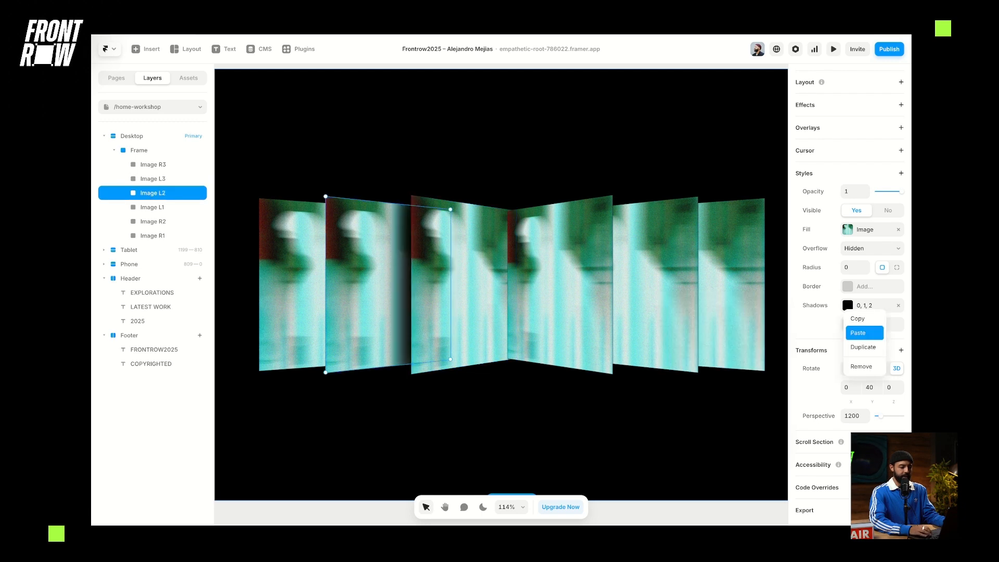
pyautogui.click(864, 332)
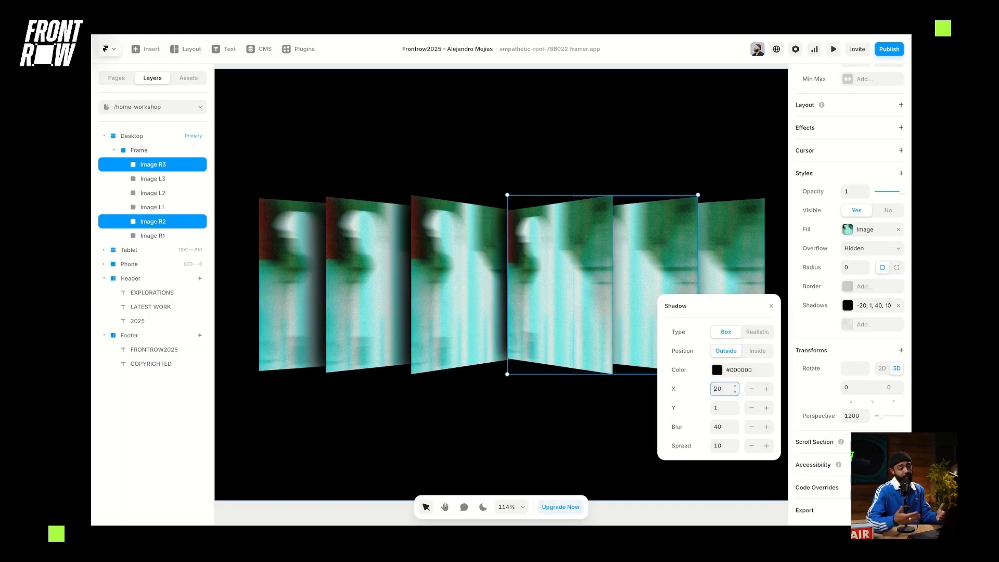
pyautogui.press('Return')
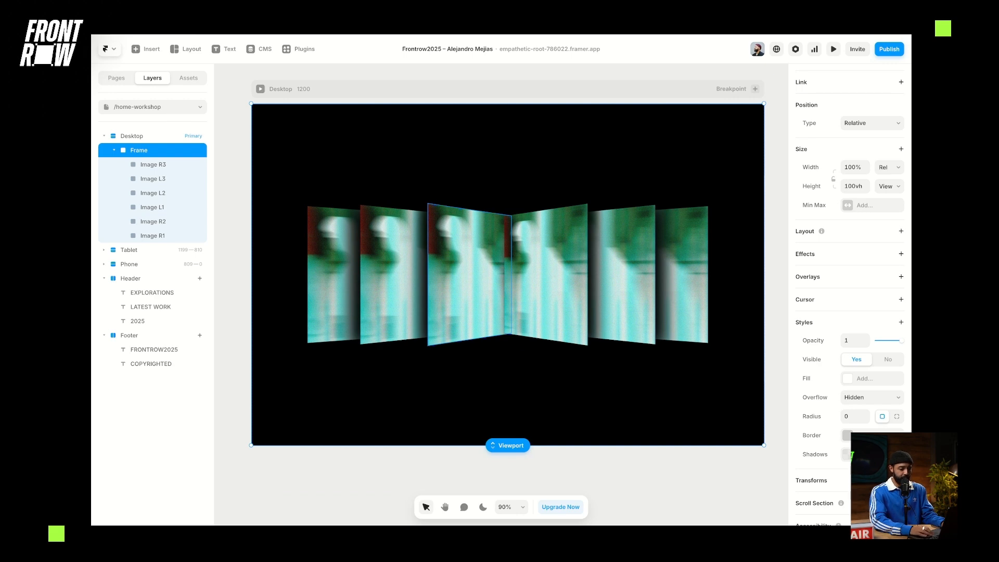
# Set Image L3's 3D rotation around the Y axis to 60.
pyautogui.click(152, 178)
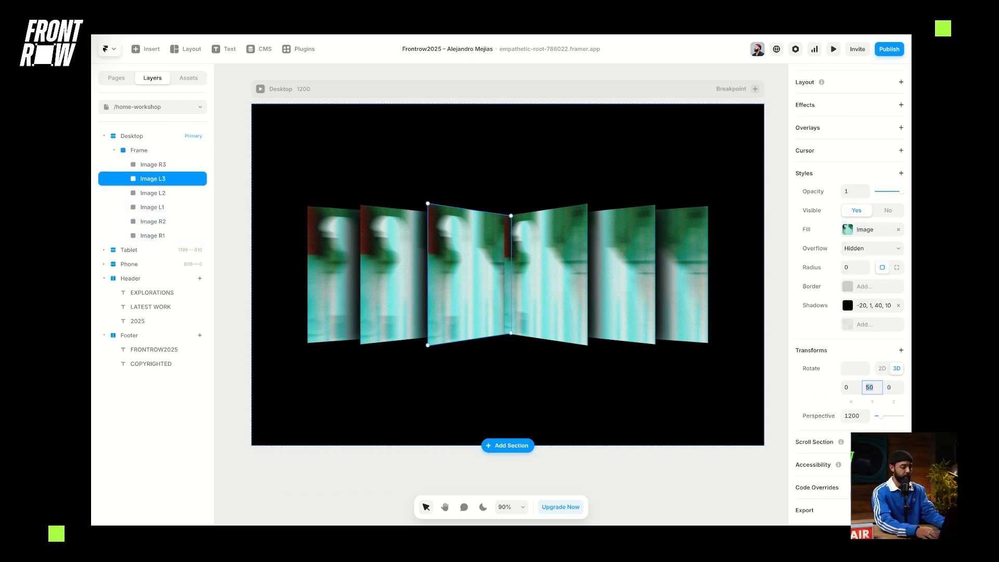
pyautogui.write('60')
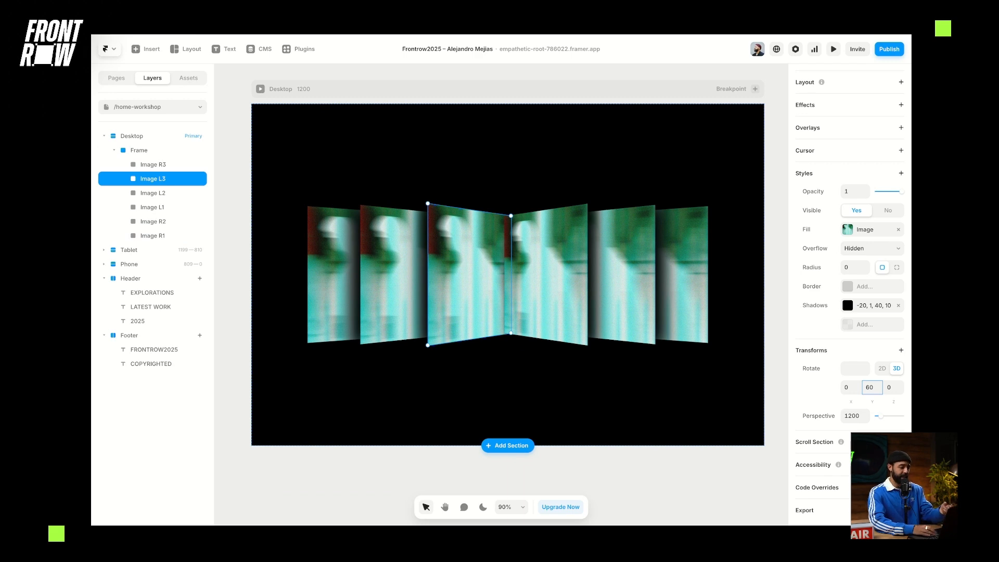
pyautogui.press('Return')
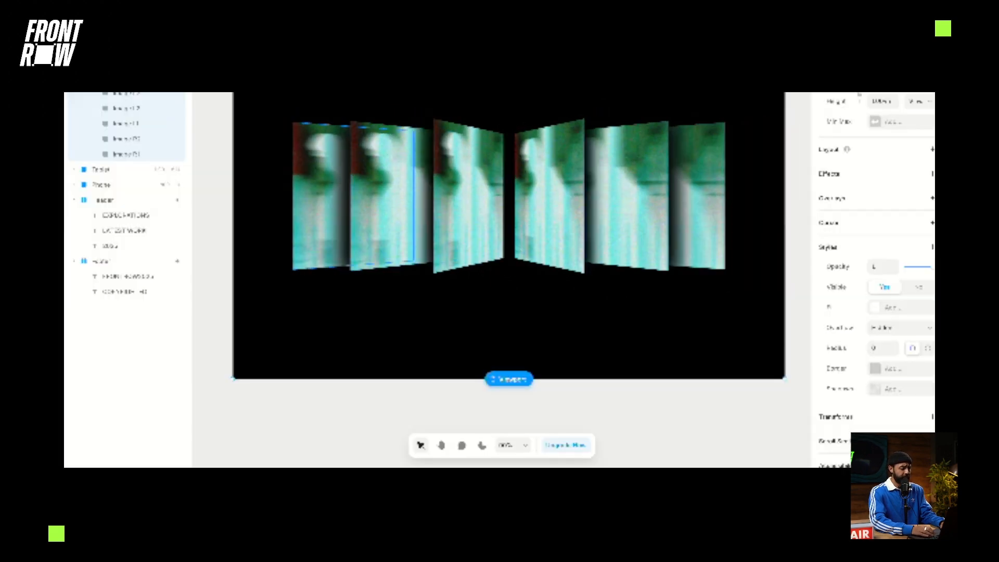
# Round the corners of all six carousel images with a radius of 30 and deselect them.
pyautogui.click(323, 196)
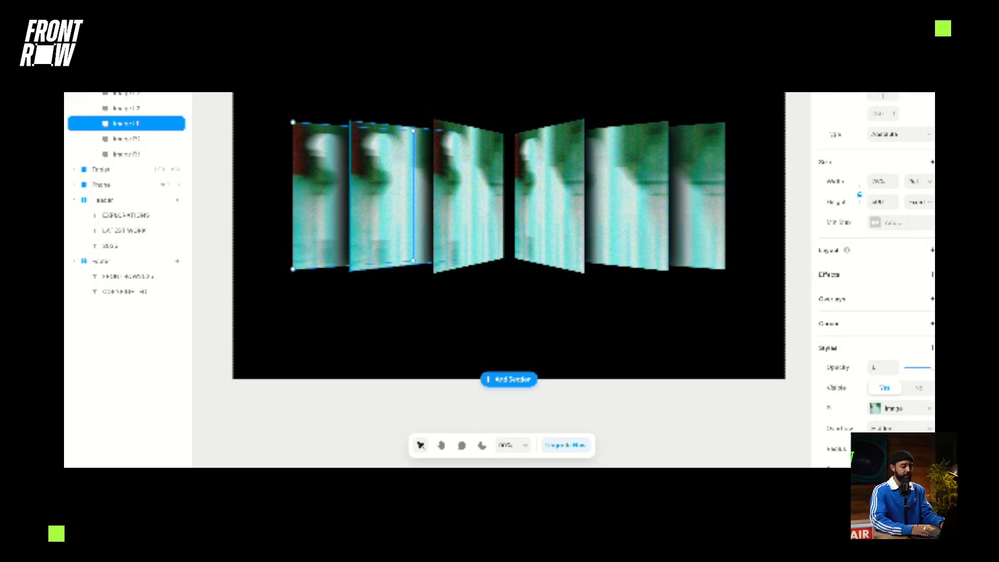
pyautogui.keyDown('shift'); pyautogui.click(390, 196); pyautogui.keyUp('shift')
pyautogui.keyDown('shift'); pyautogui.click(468, 196); pyautogui.keyUp('shift')
pyautogui.keyDown('shift'); pyautogui.click(549, 196); pyautogui.keyUp('shift')
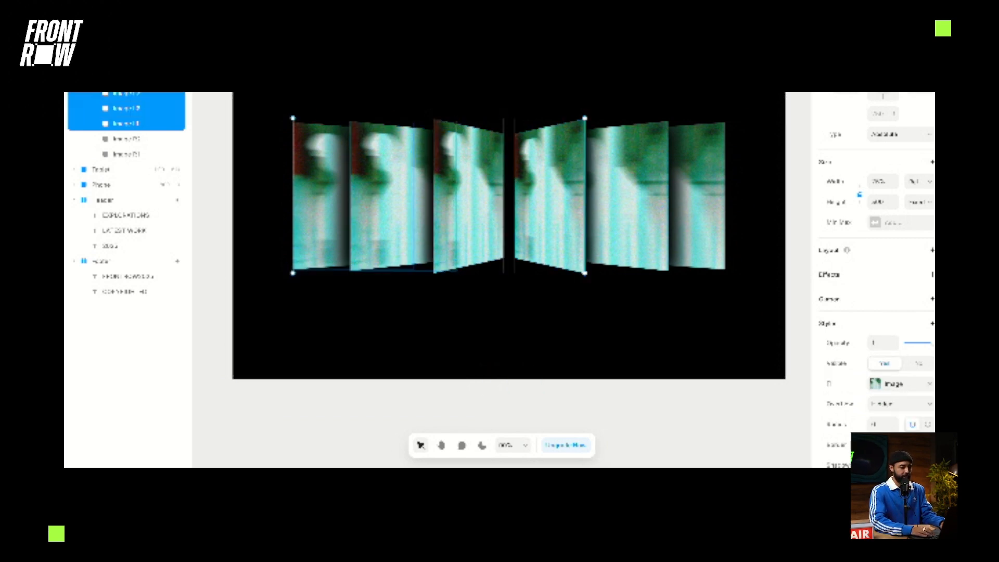
pyautogui.keyDown('shift'); pyautogui.click(626, 197); pyautogui.keyUp('shift')
pyautogui.keyDown('shift'); pyautogui.click(697, 196); pyautogui.keyUp('shift')
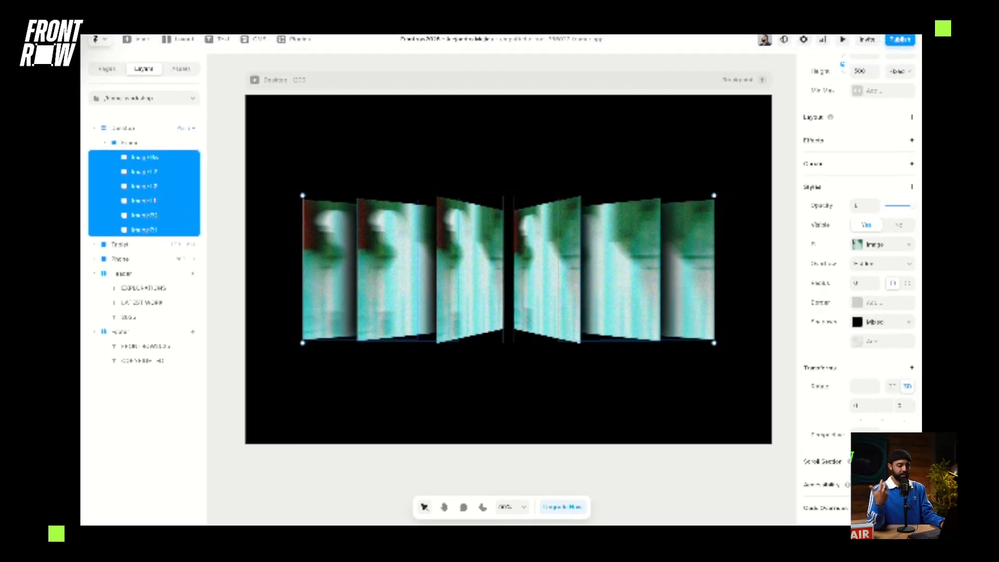
pyautogui.click(851, 289)
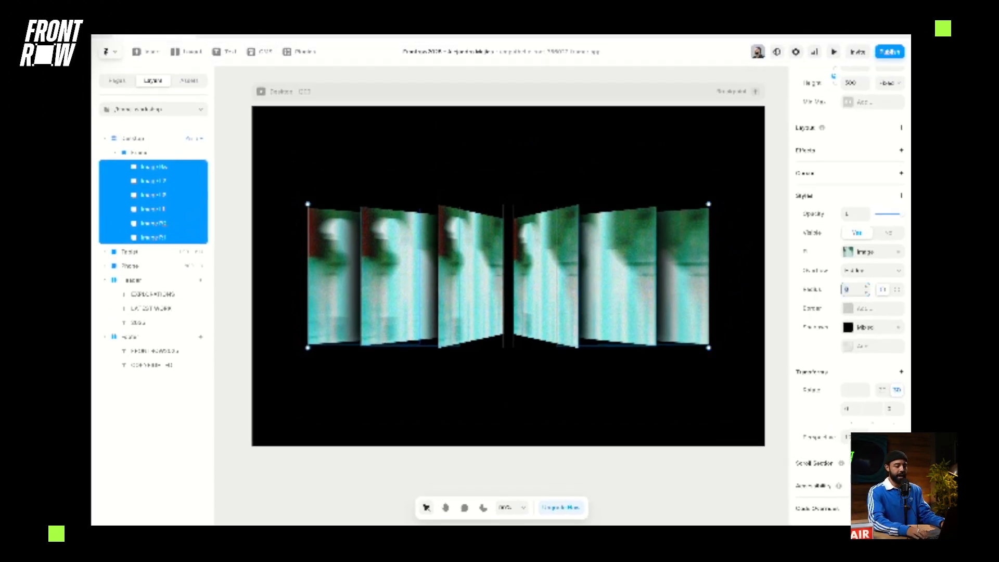
pyautogui.write('20')
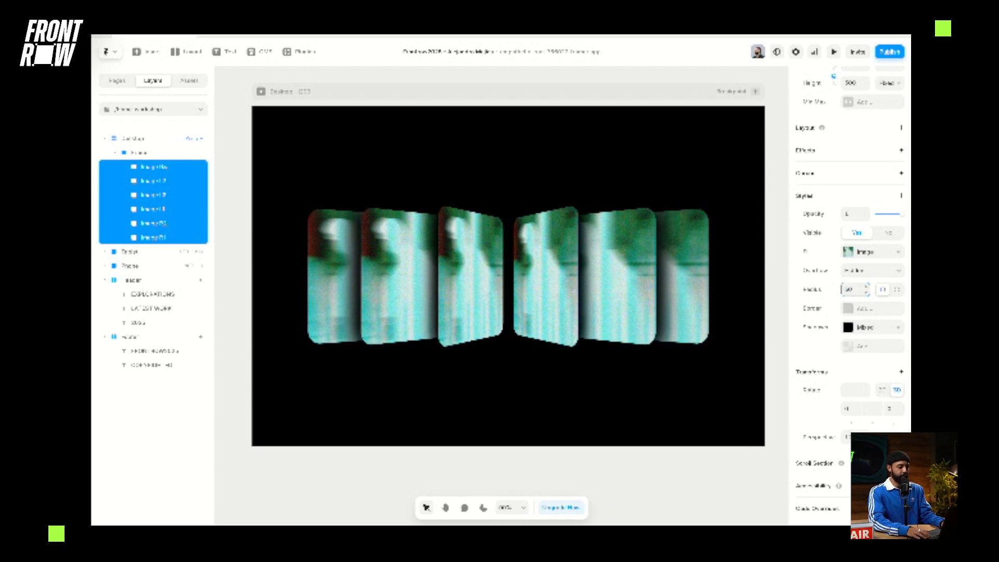
pyautogui.hotkey('shift', 'Up')
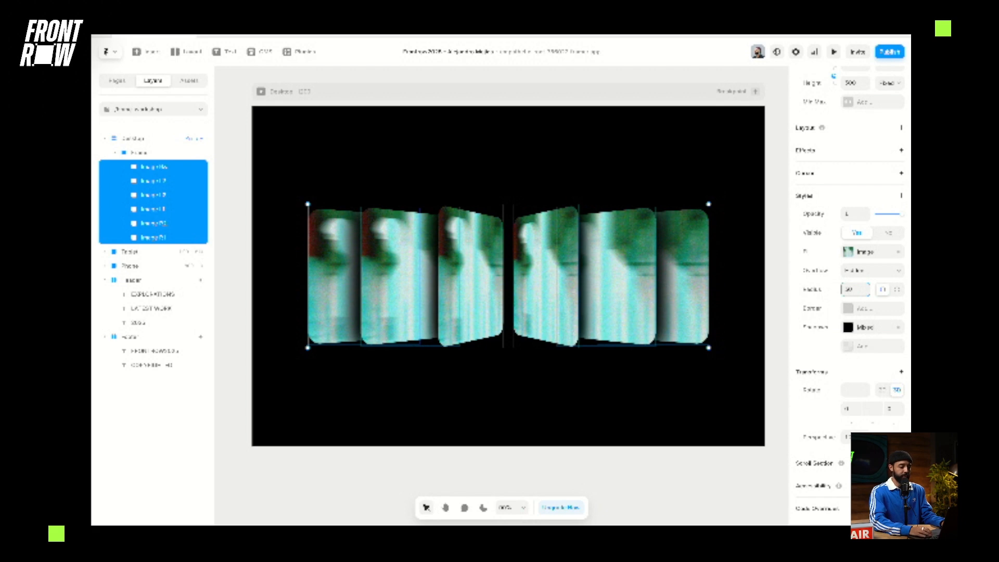
pyautogui.press('Escape')
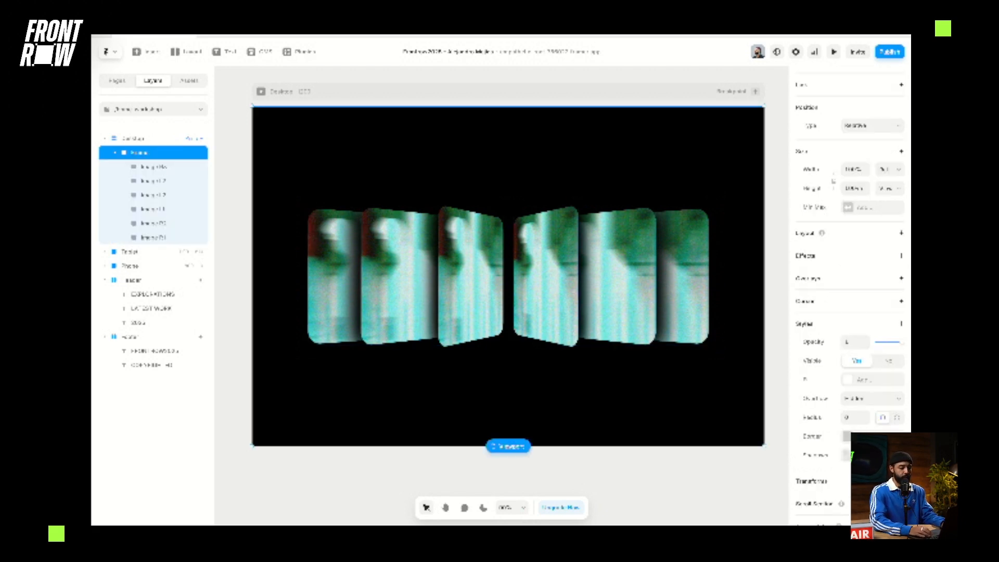
pyautogui.press('Escape')
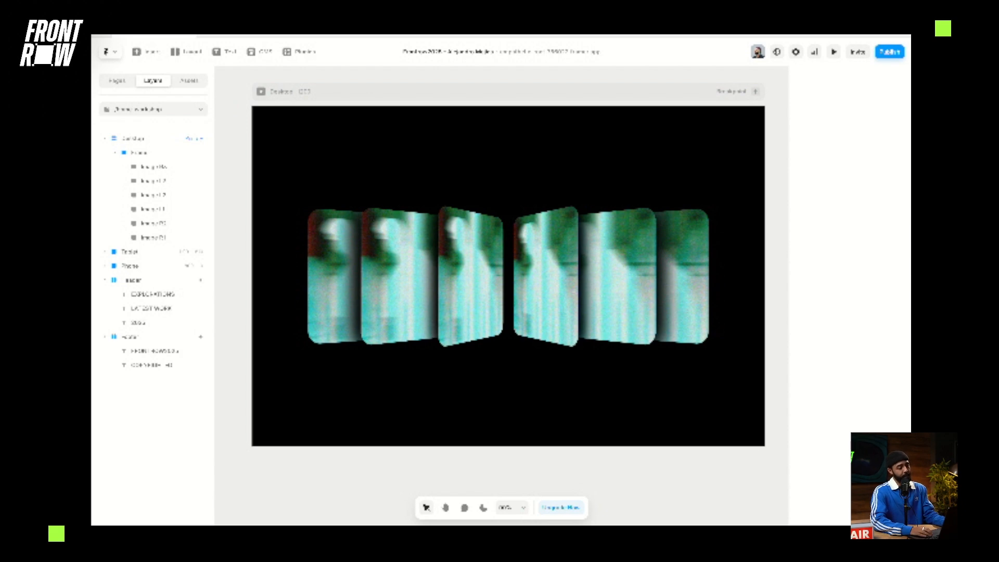
# Preview the finished carousel on the Home page and return to the home-workshop page.
pyautogui.click(154, 109)
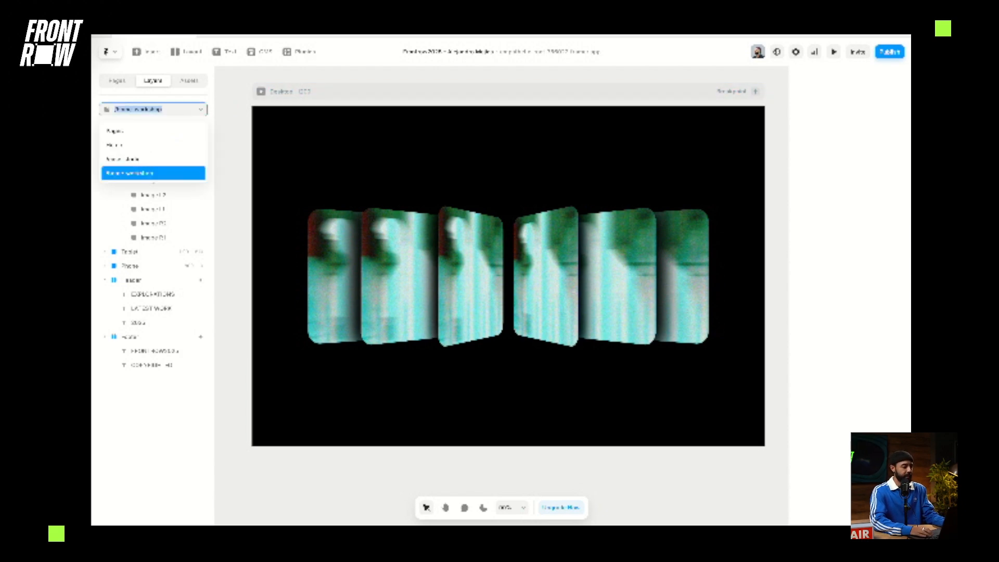
pyautogui.click(122, 130)
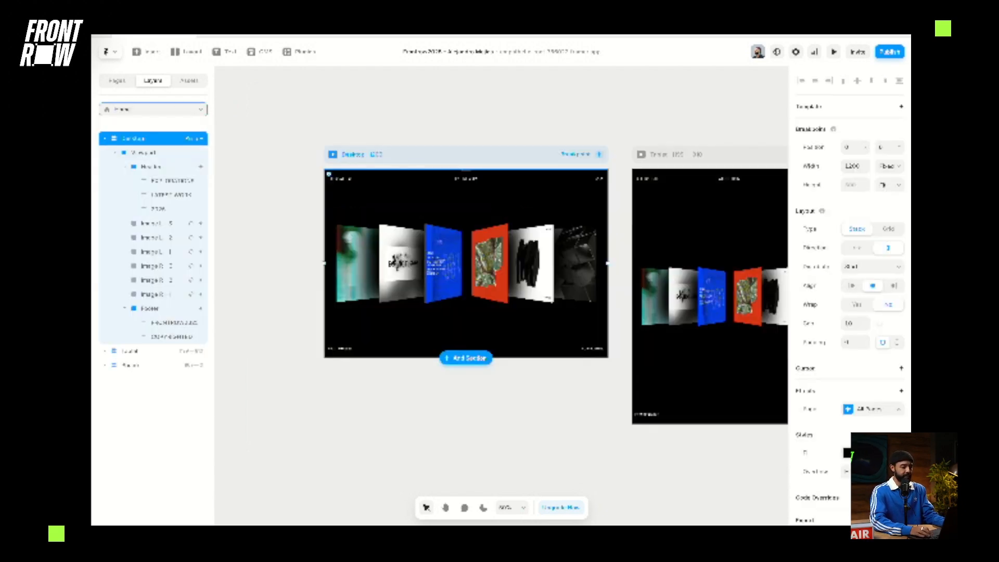
pyautogui.click(833, 51)
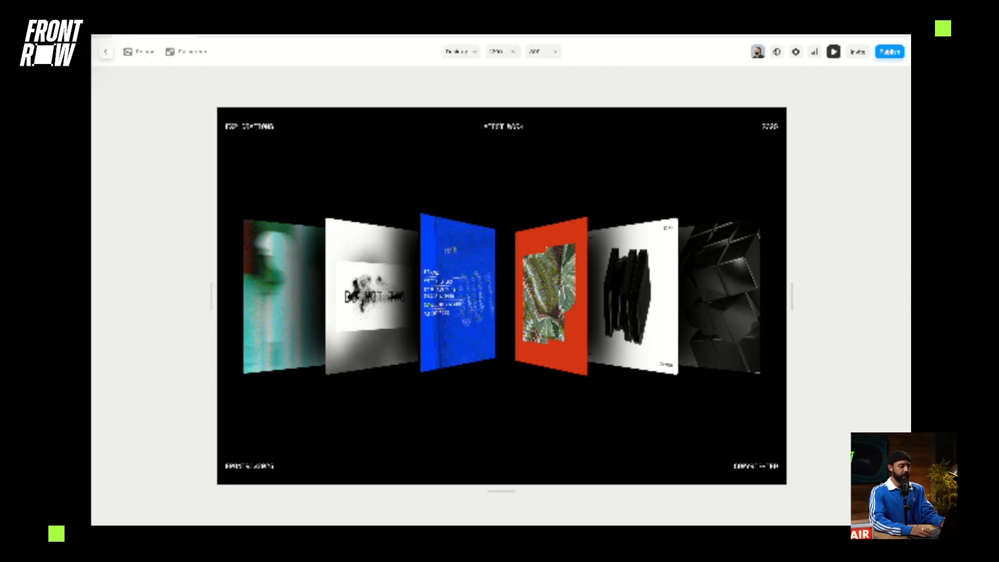
pyautogui.press('Escape')
pyautogui.click(153, 109)
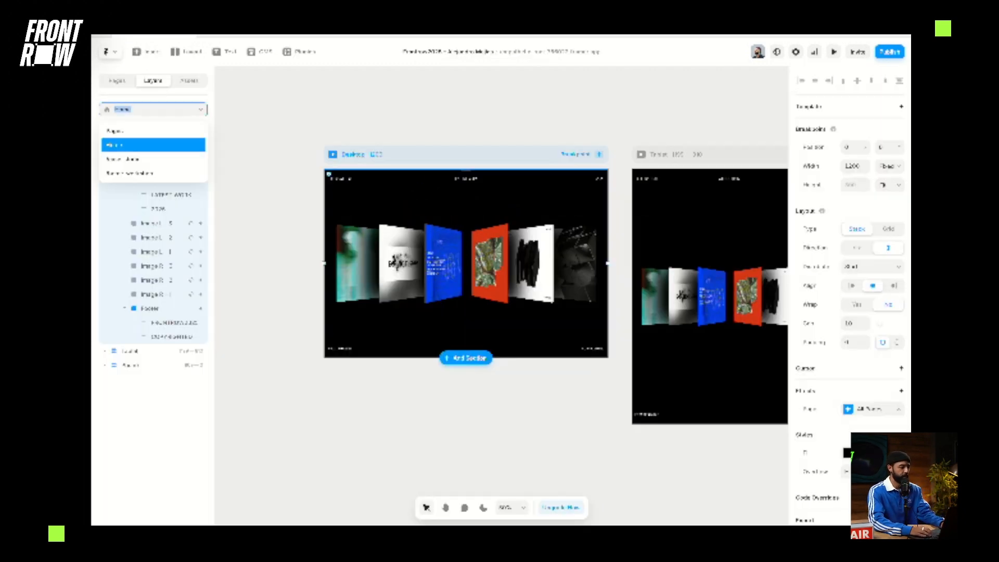
pyautogui.press('Down')
pyautogui.press('Down')
pyautogui.press('Return')
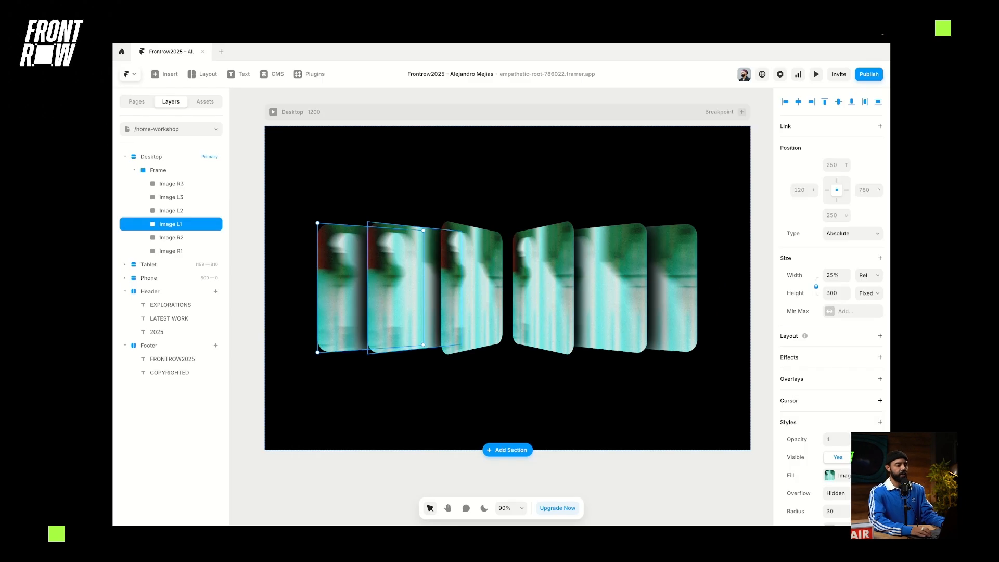
# Add a hover effect with a scale of 1 to all six carousel images.
pyautogui.keyDown('shift'); pyautogui.click(171, 210); pyautogui.keyUp('shift')
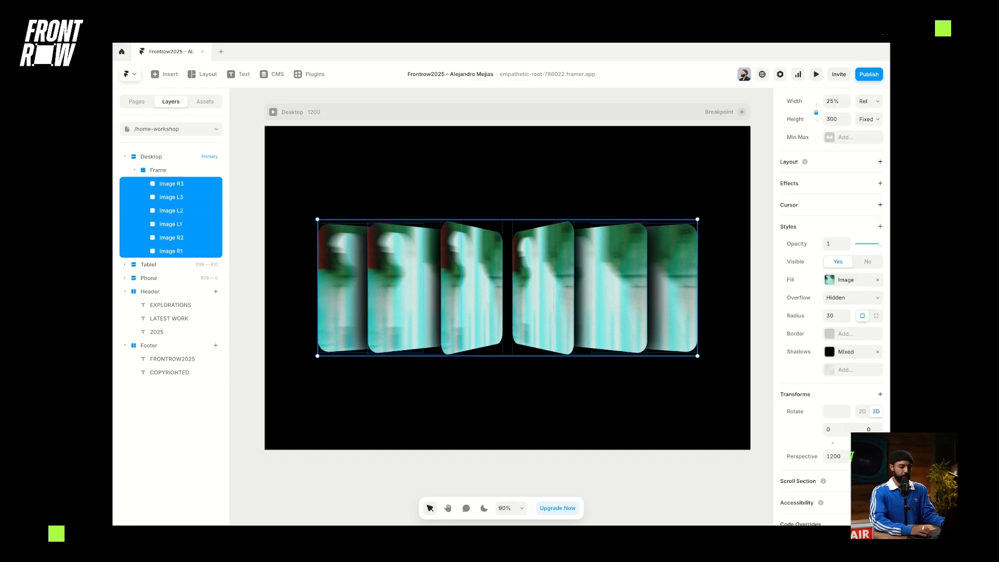
pyautogui.scroll(2, 832, 307)
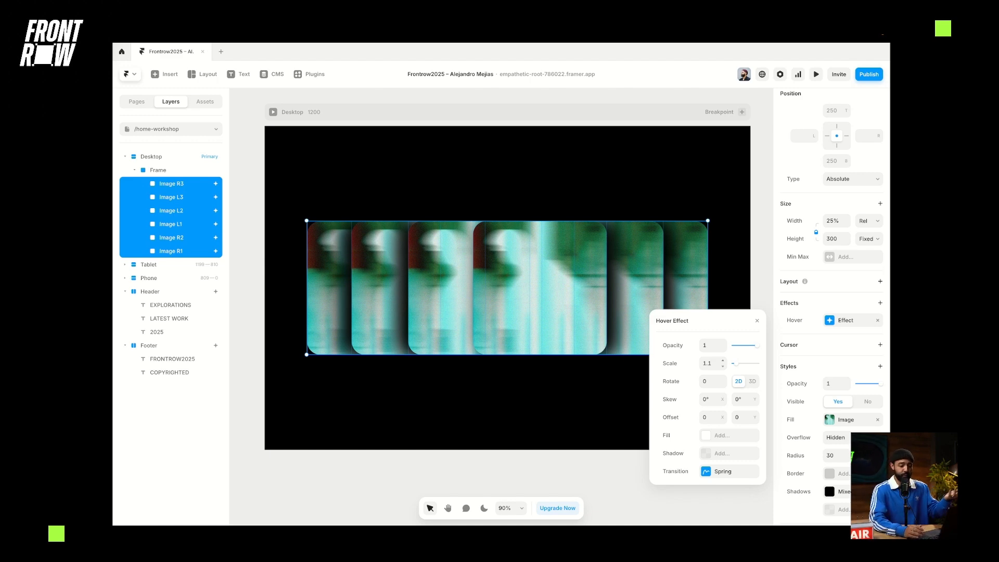
pyautogui.click(709, 363)
pyautogui.write('1')
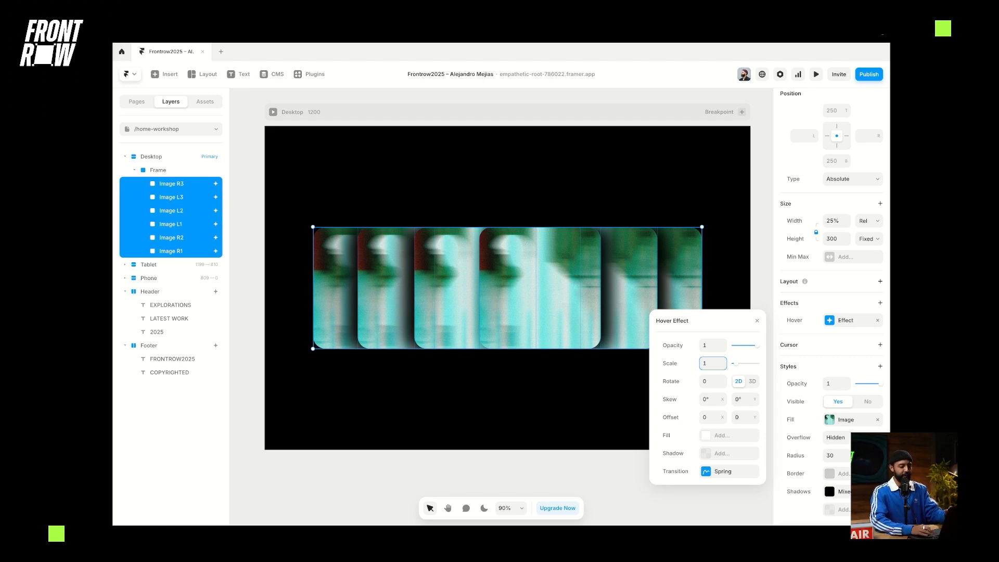
# Set Image L1's hover effect to a 3D Y rotation of 30 and a Y offset of -25.
pyautogui.click(170, 223)
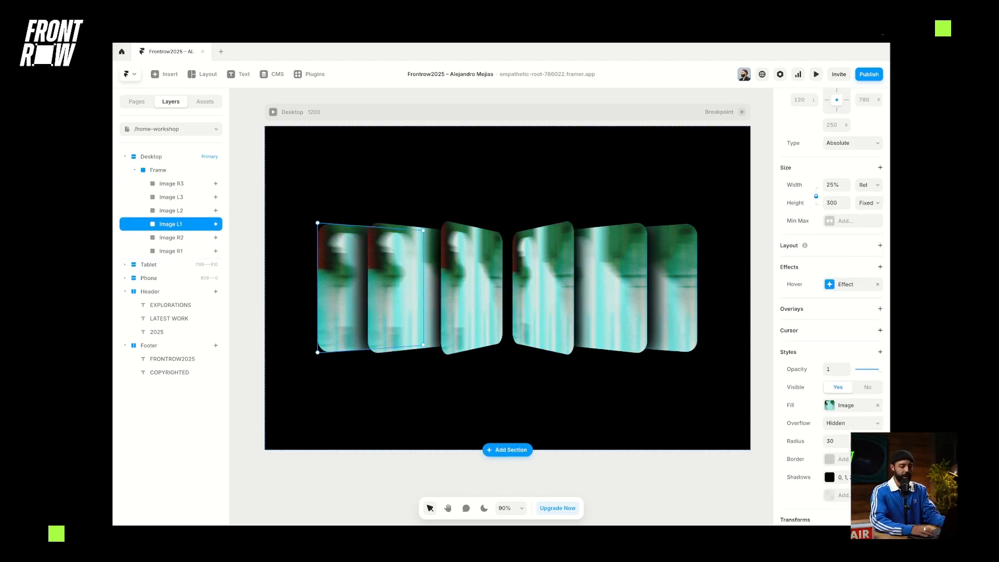
pyautogui.scroll(-2, 845, 188)
pyautogui.click(845, 188)
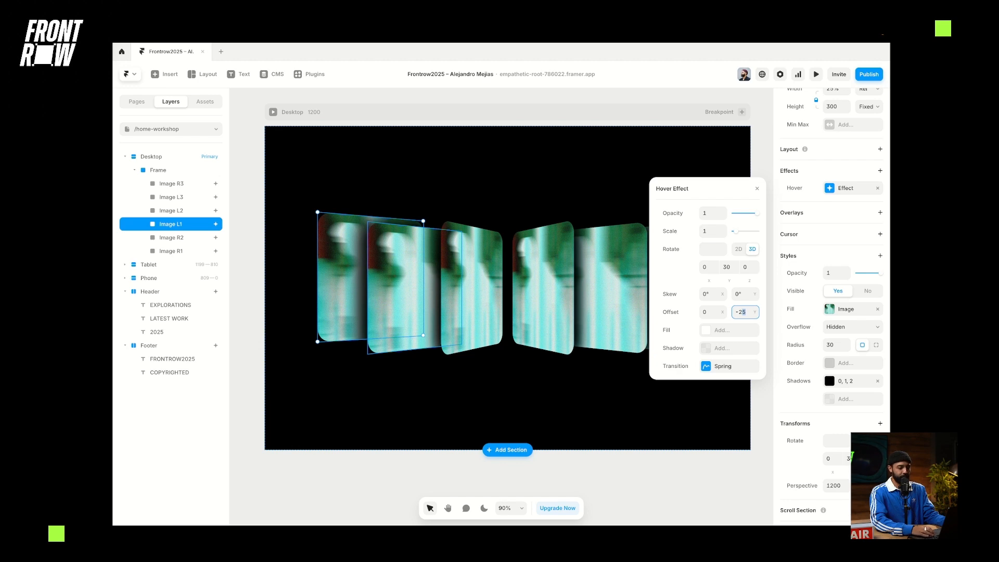
pyautogui.click(395, 286)
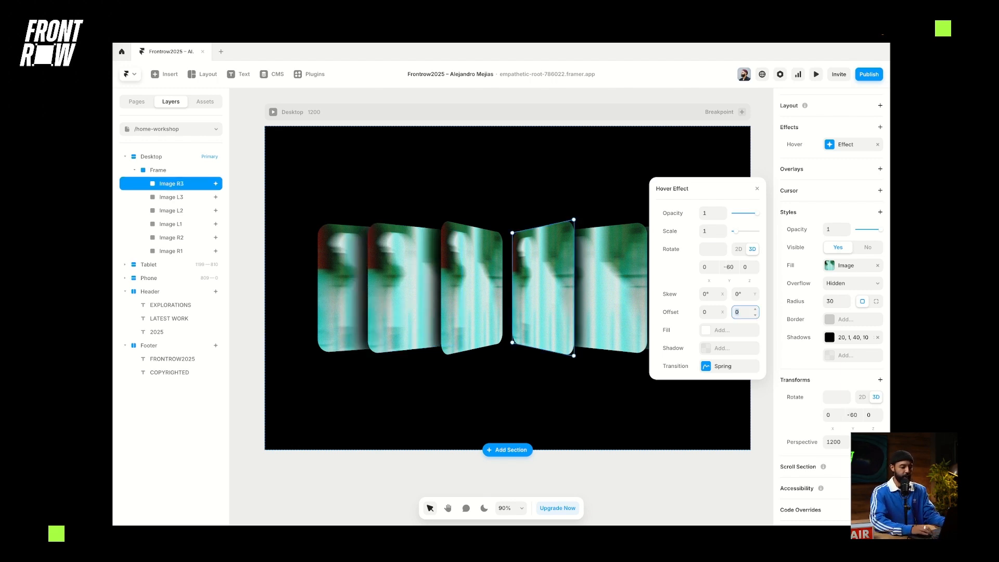
# Set the hover effect's Y offset to -25 on Image R3 and its Y rotation to -40 on Image R2.
pyautogui.write('-25')
pyautogui.hscroll(2, 500, 291)
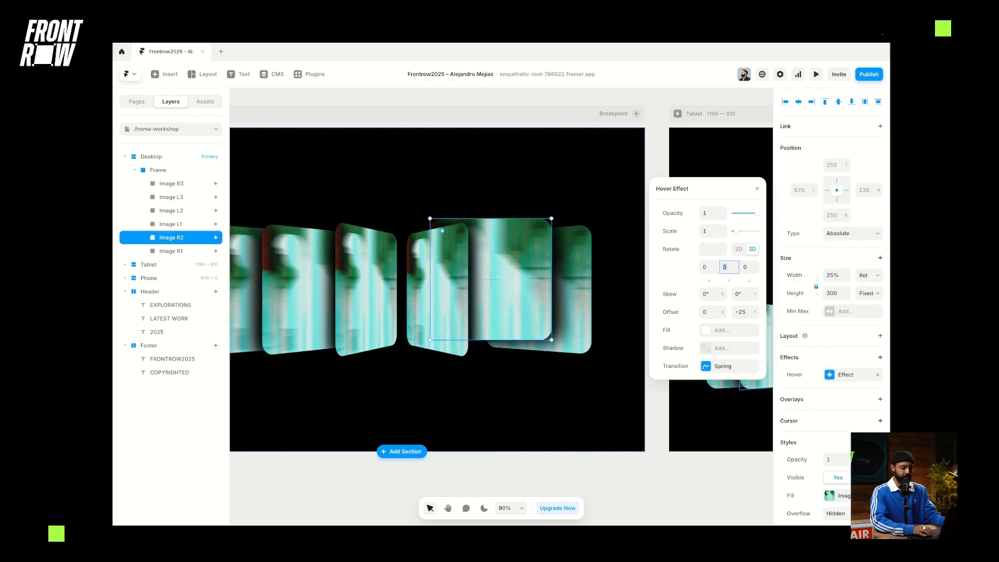
pyautogui.scroll(-5, 831, 312)
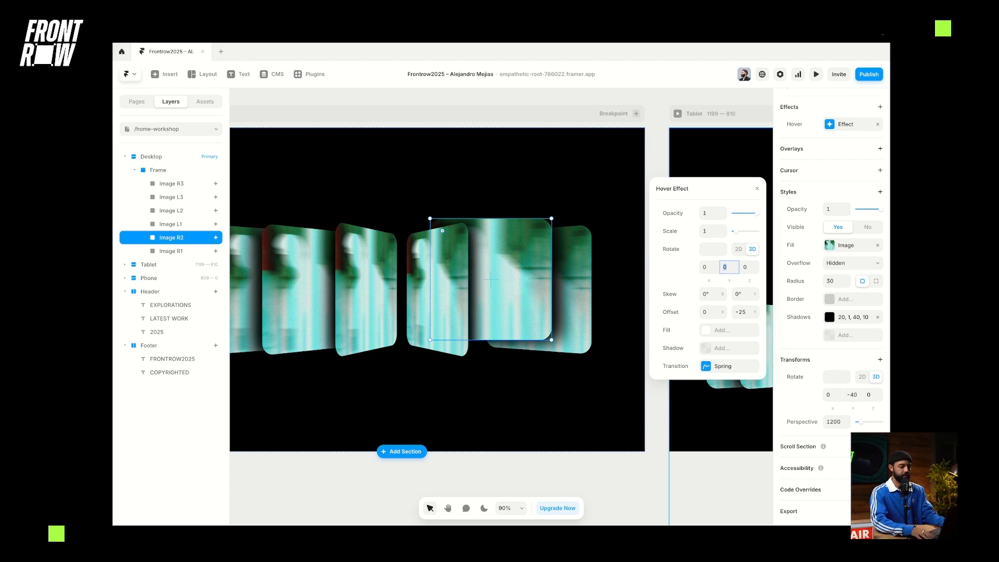
pyautogui.write('-40')
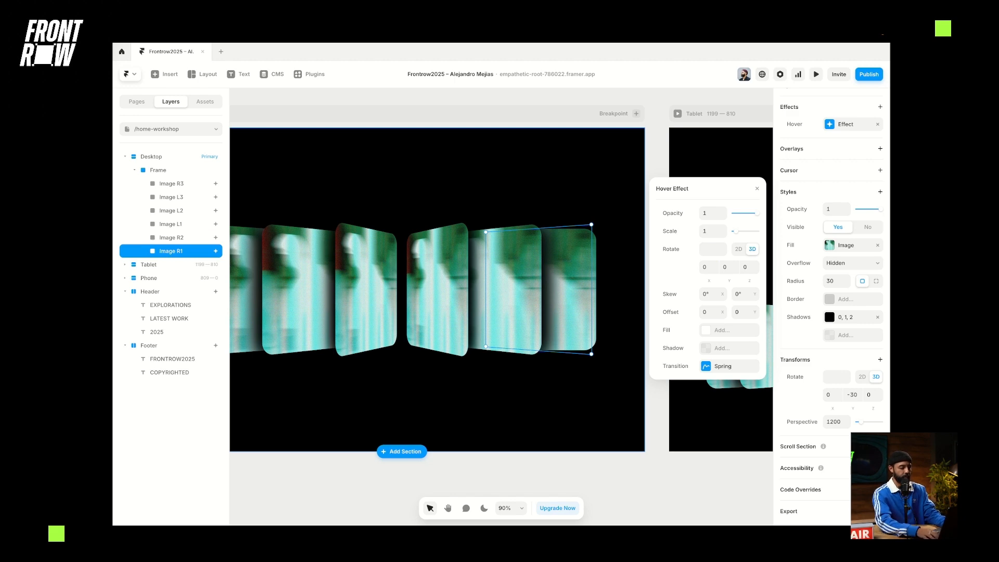
# Set Image R1's hover effect to a Y rotation of -30 and a Y offset of -25.
pyautogui.click(725, 267)
pyautogui.write('-30')
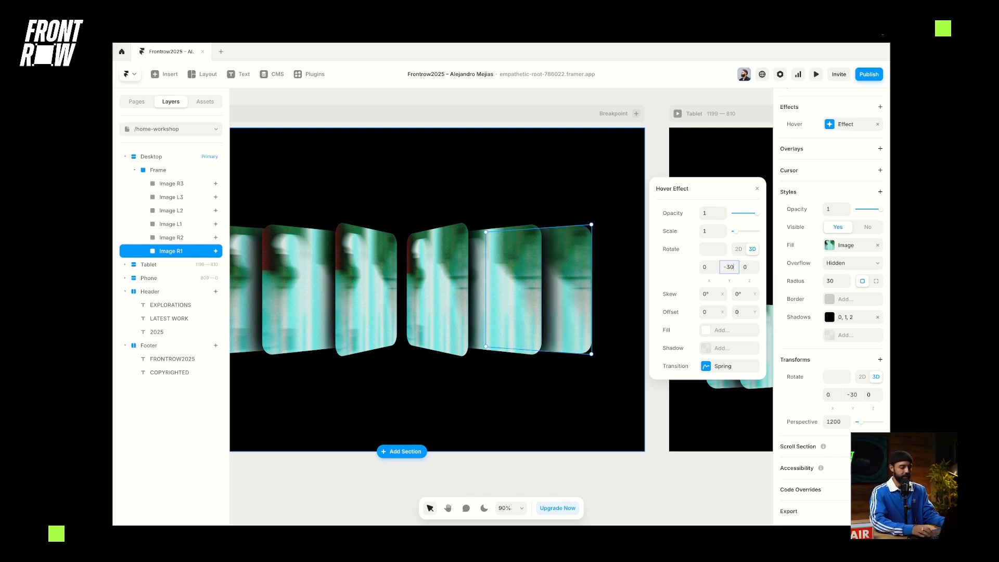
pyautogui.click(744, 311)
pyautogui.write('-')
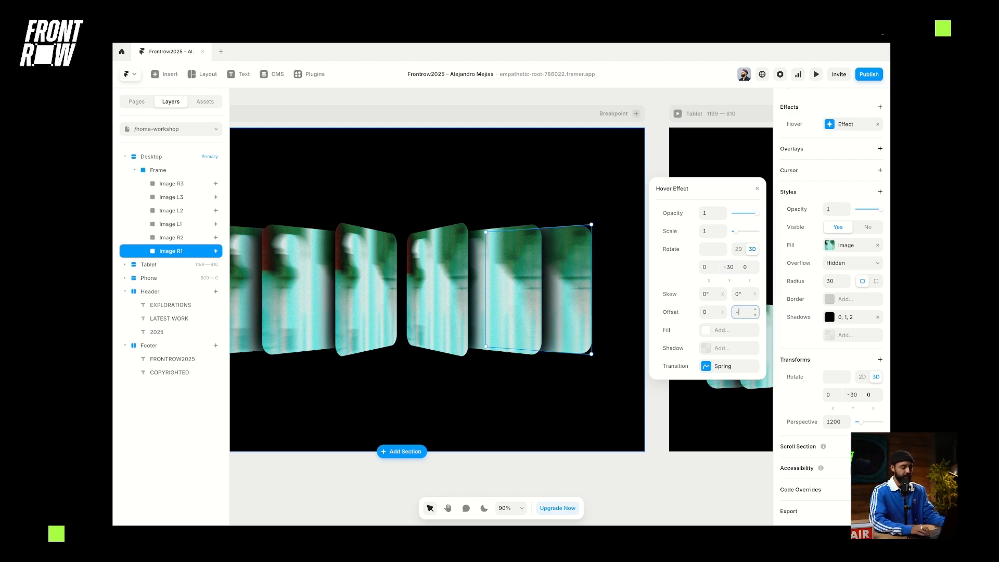
pyautogui.write('25')
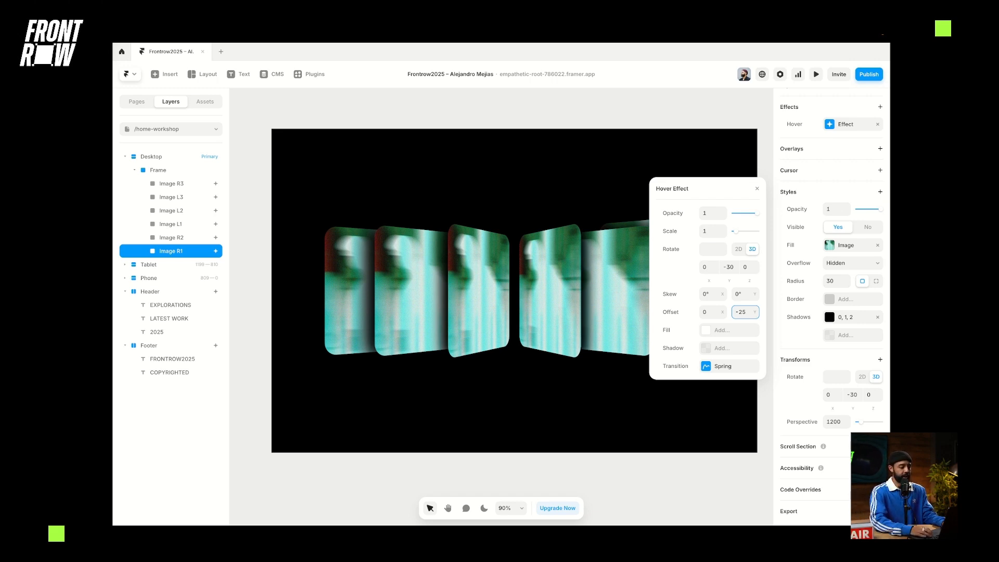
# Set the hover transition of all six carousel images to a physics-based spring with stiffness 400, damping 100 and mass 1, and preview the page.
pyautogui.click(172, 183)
pyautogui.keyDown('shift'); pyautogui.click(171, 223); pyautogui.keyUp('shift')
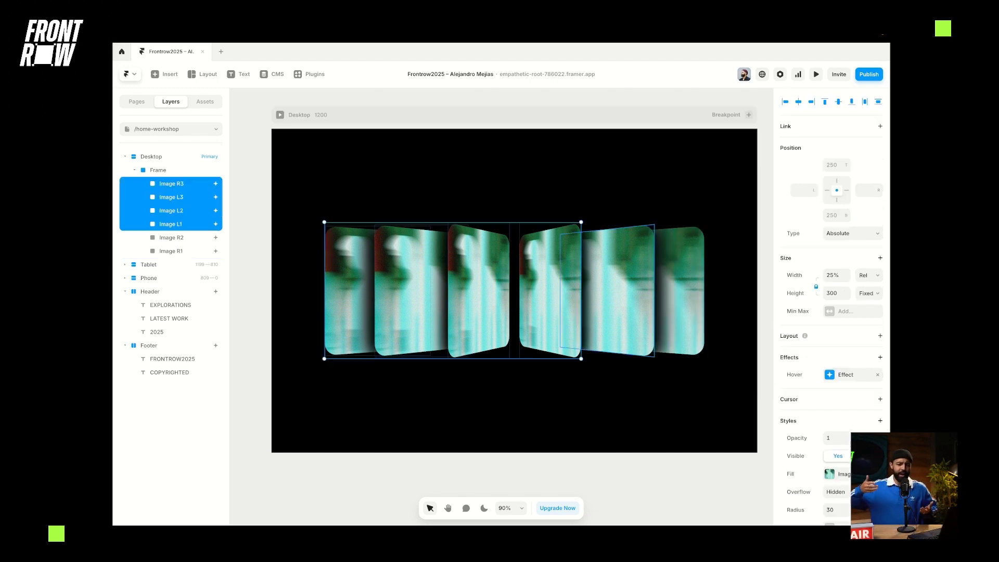
pyautogui.keyDown('shift'); pyautogui.click(170, 251); pyautogui.keyUp('shift')
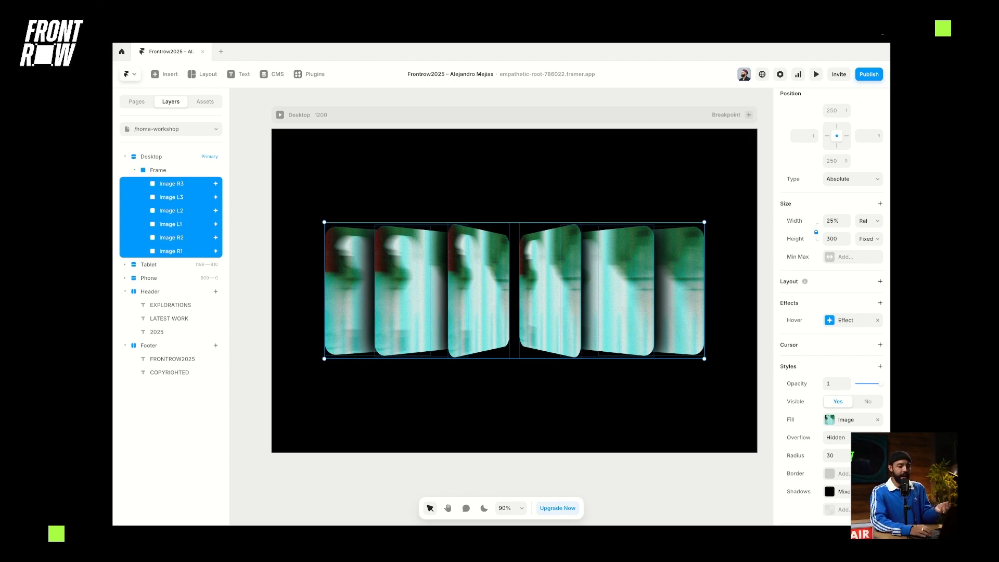
pyautogui.click(846, 320)
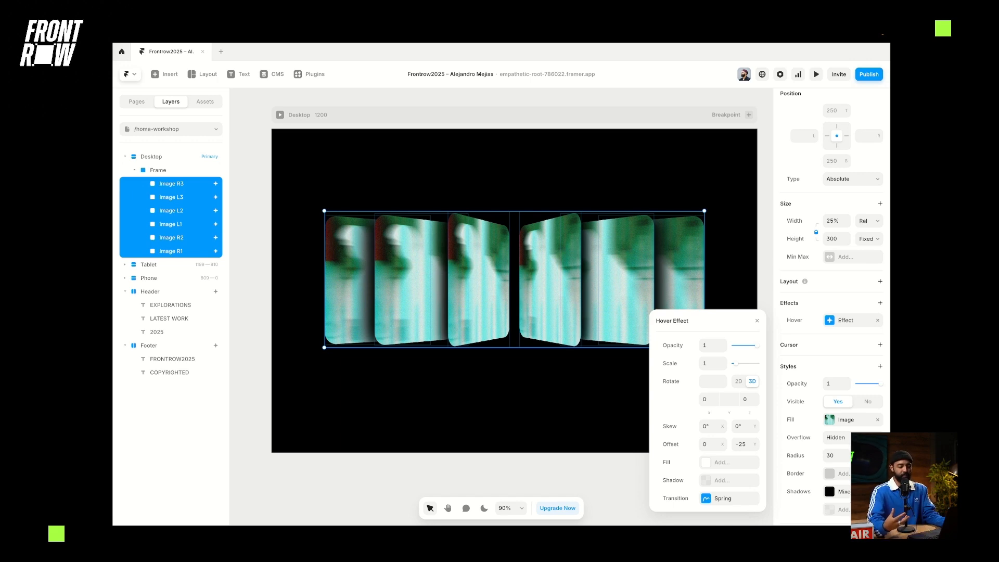
pyautogui.click(728, 498)
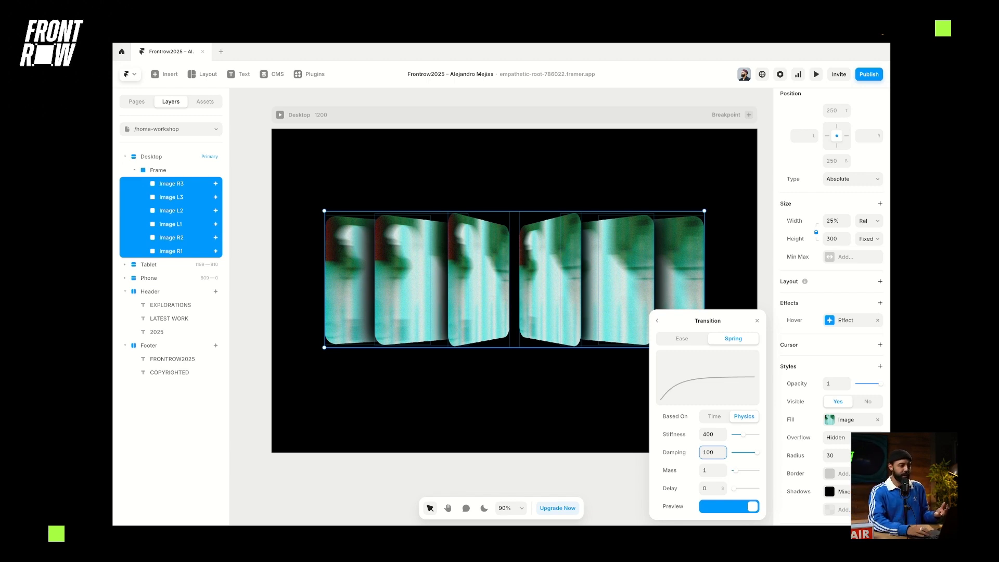
pyautogui.press('super+p')
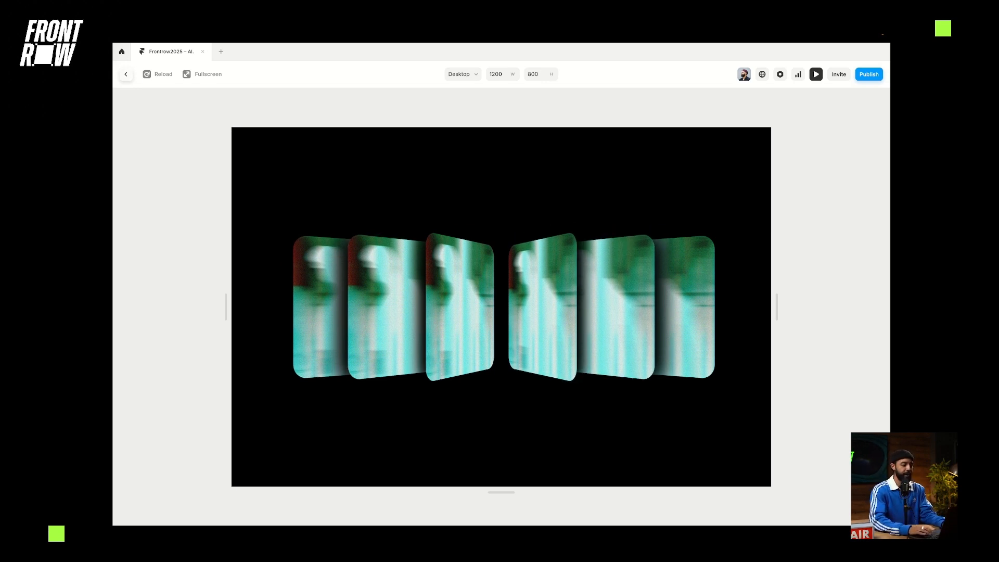
pyautogui.press('super+p')
# Replace the fill image of Image L2 with 4.jpg and that of Image L3 with 3.jpg from the Frontrow Workshop folder.
pyautogui.scroll(-5, 832, 309)
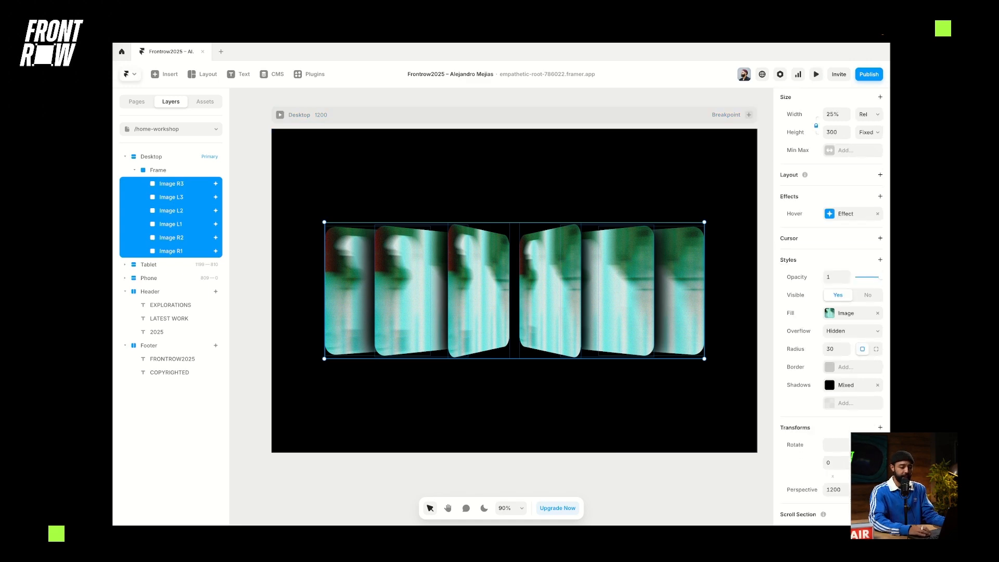
pyautogui.click(411, 292)
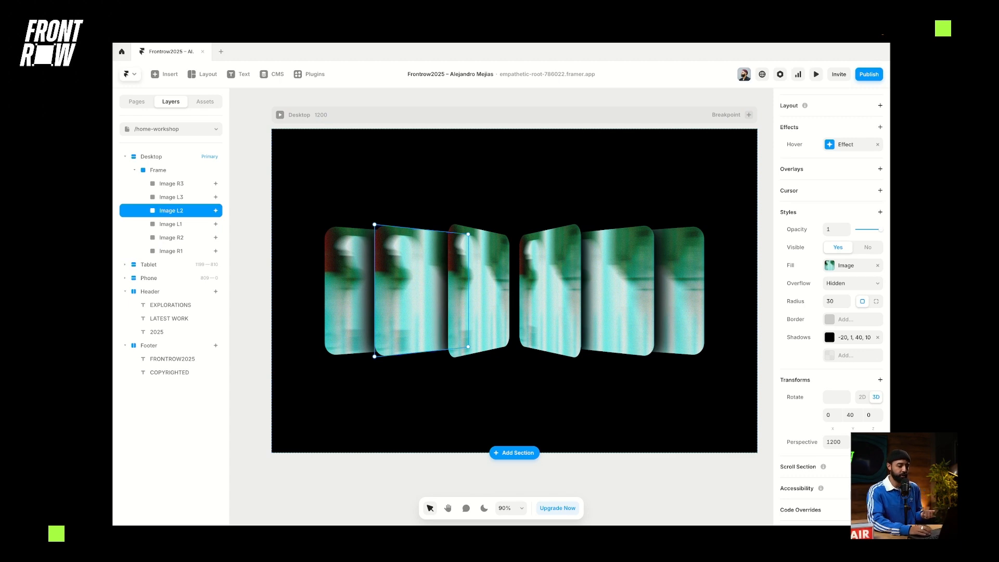
pyautogui.click(845, 266)
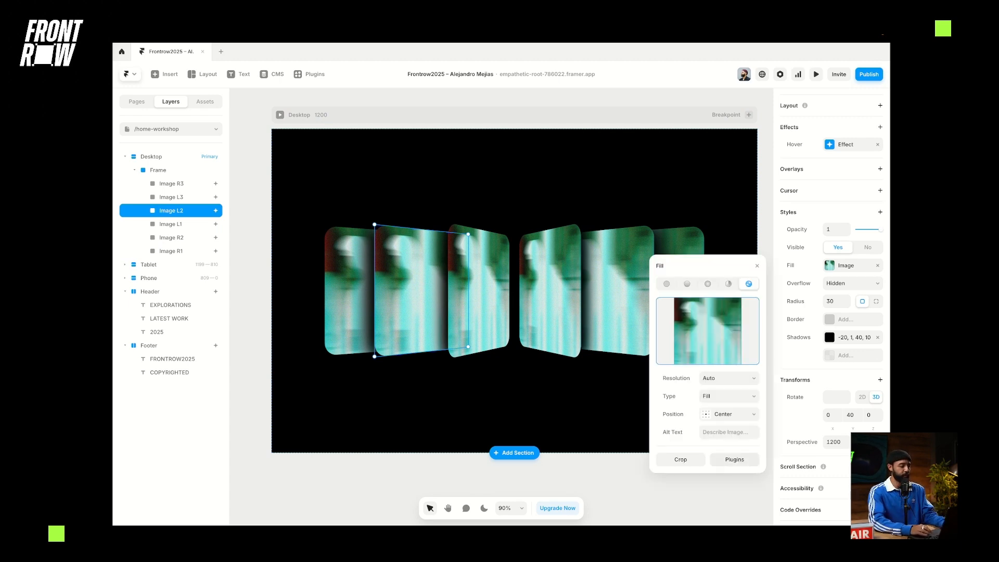
pyautogui.click(707, 330)
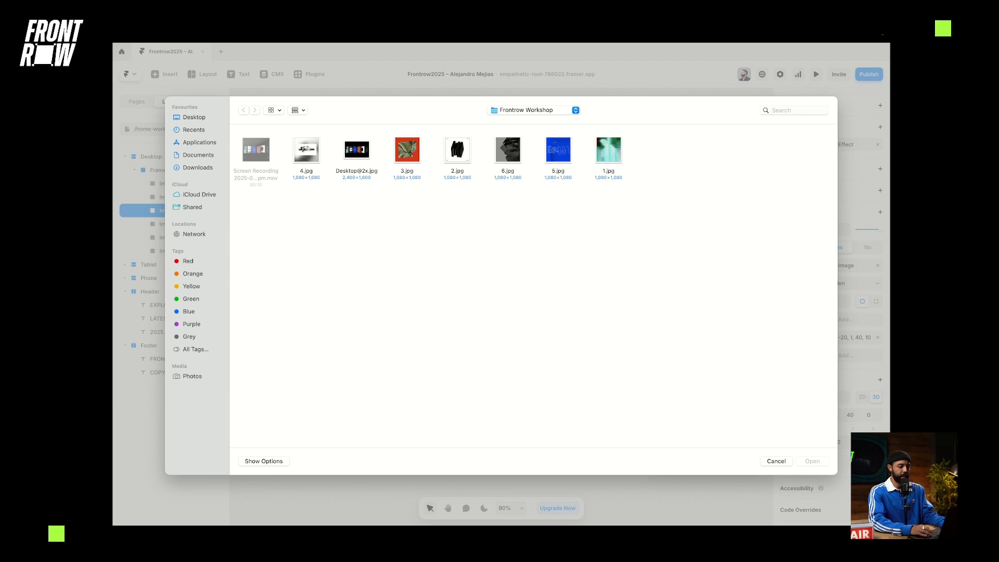
pyautogui.doubleClick(305, 150)
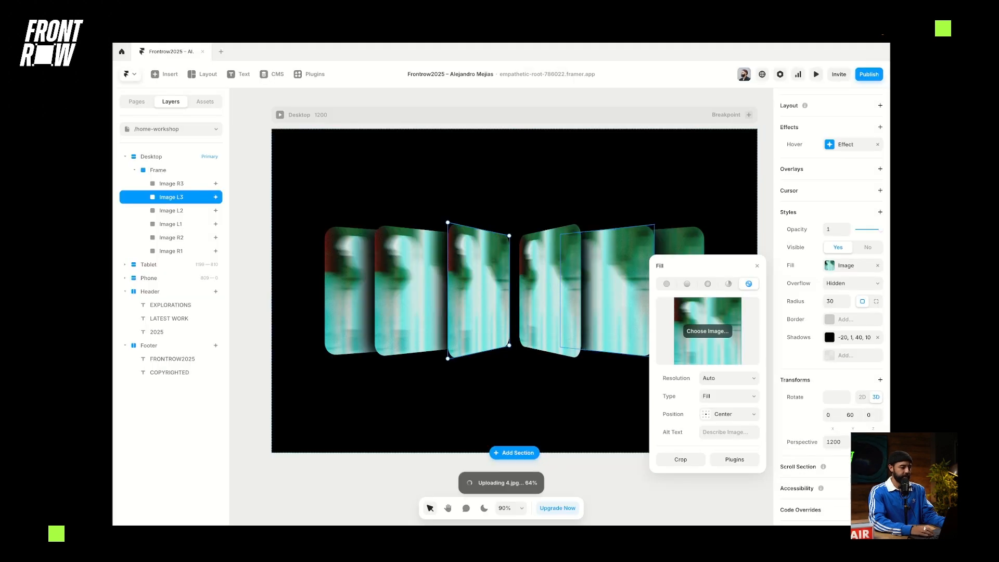
# Replace the fill images of Image R3, R2 and R1 with 2.jpg, 6.jpg and 5.jpg respectively, and preview the carousel.
pyautogui.click(551, 298)
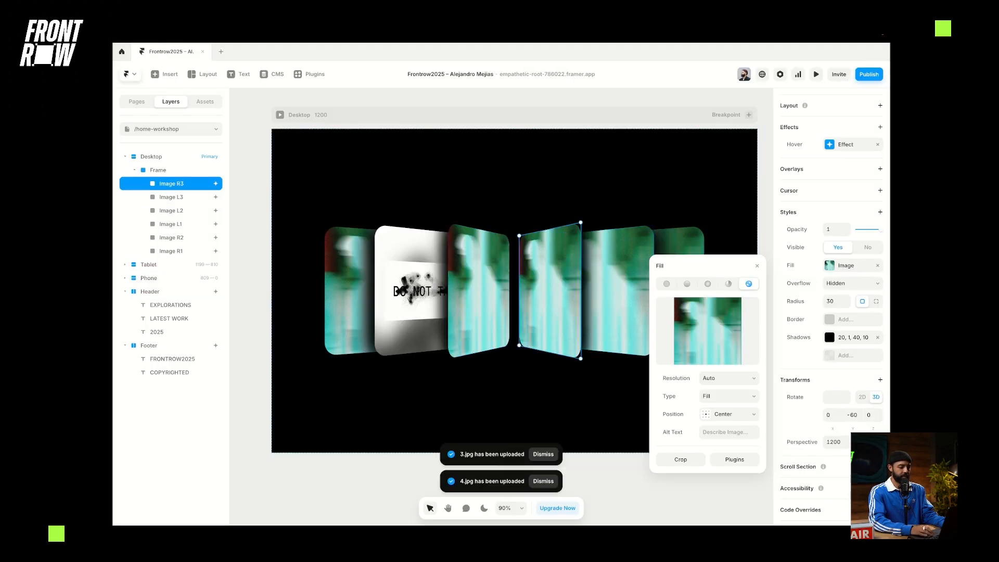
pyautogui.click(707, 331)
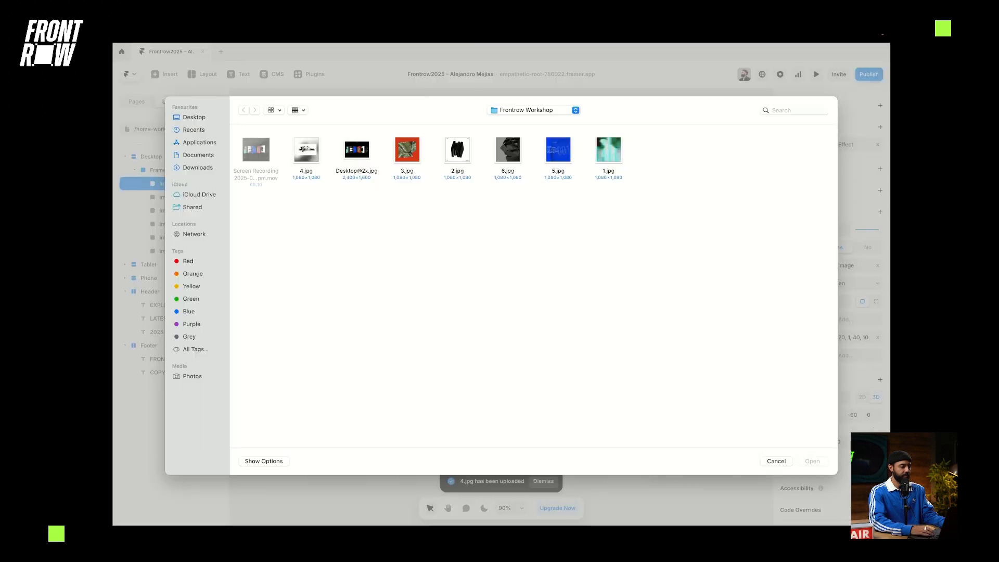
pyautogui.click(457, 150)
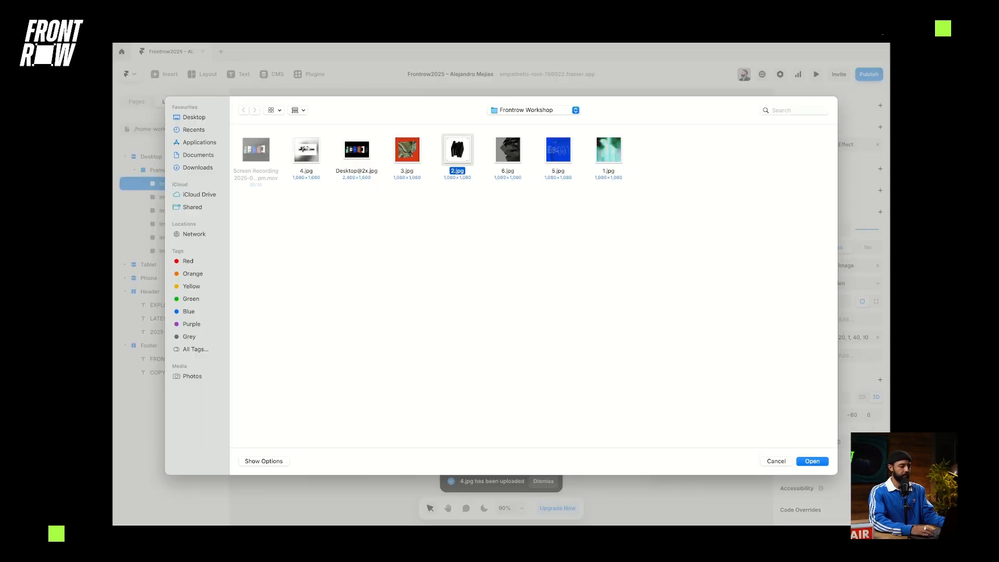
pyautogui.press('Return')
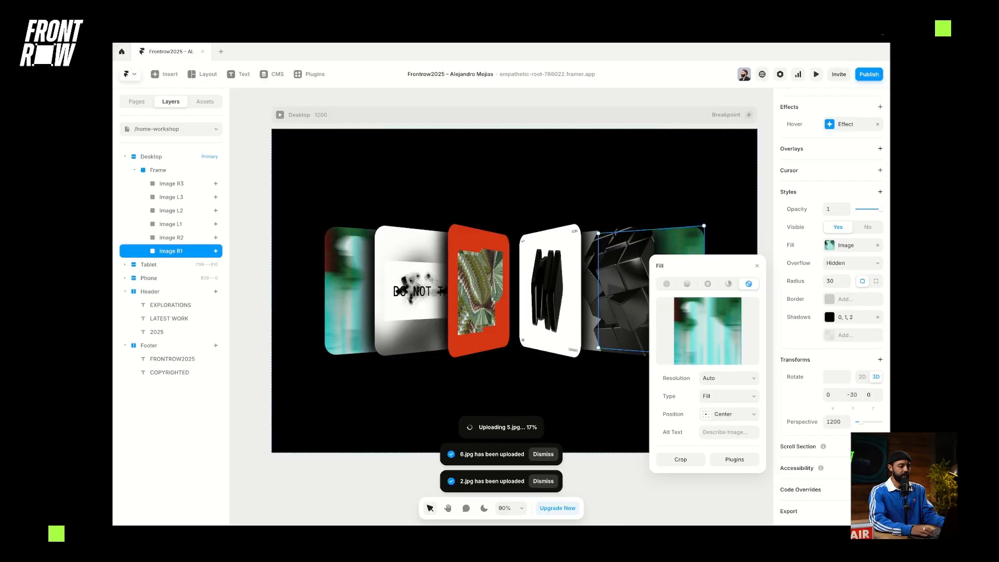
pyautogui.press('Escape')
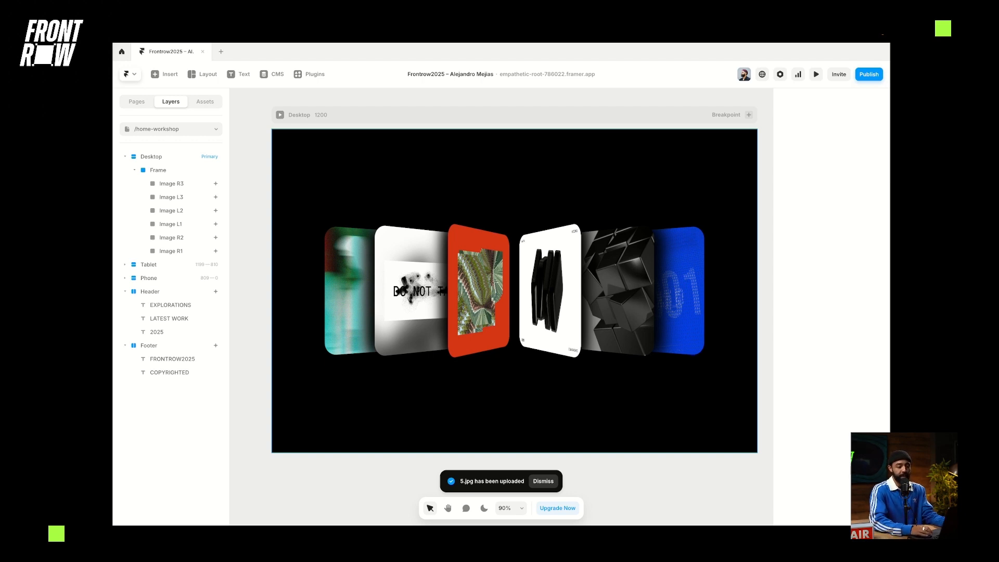
pyautogui.press('super+p')
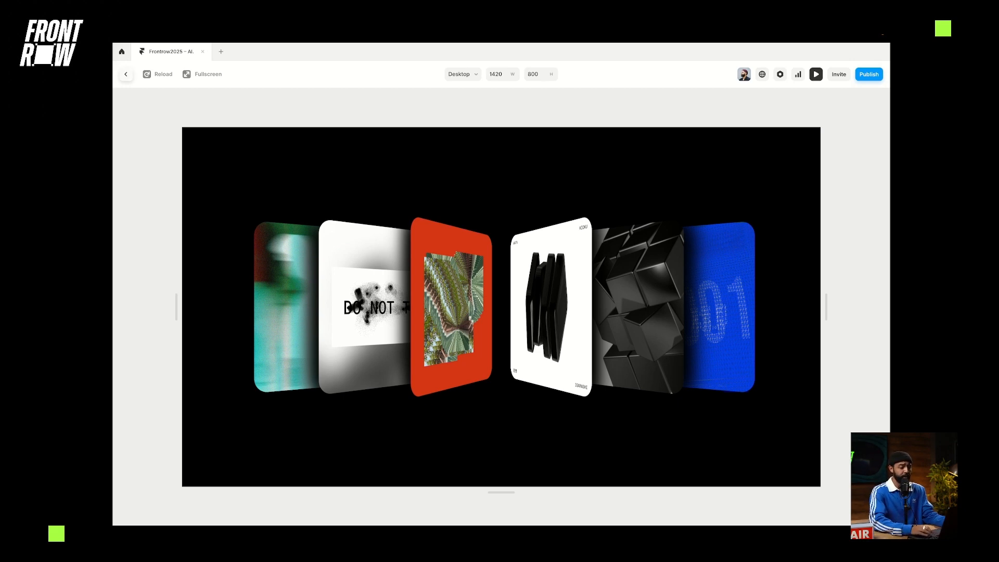
pyautogui.press('Escape')
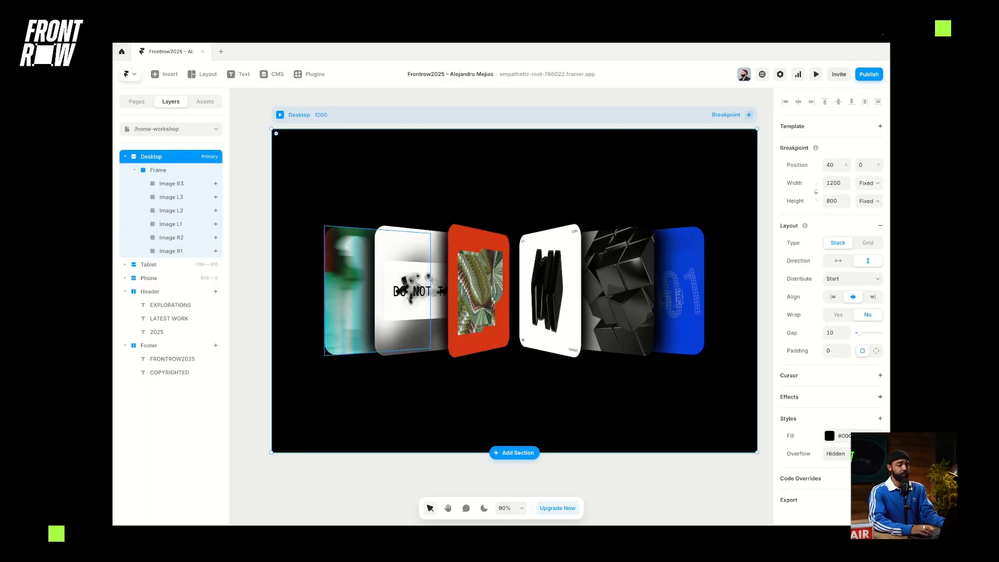
# Add a link to Image L1, and return from the /case-study page to the /home-workshop page.
pyautogui.click(352, 292)
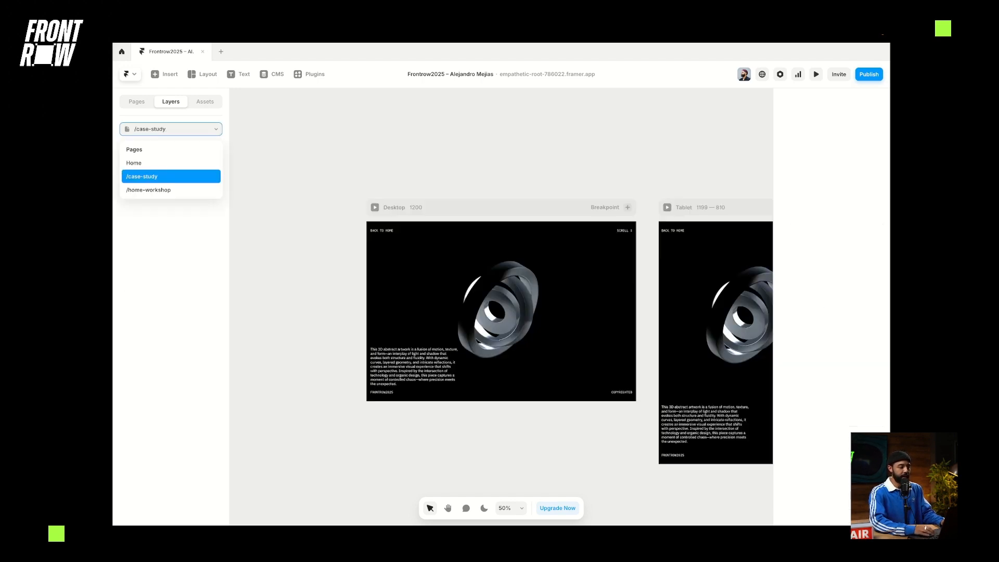
pyautogui.press('Up')
pyautogui.press('Return')
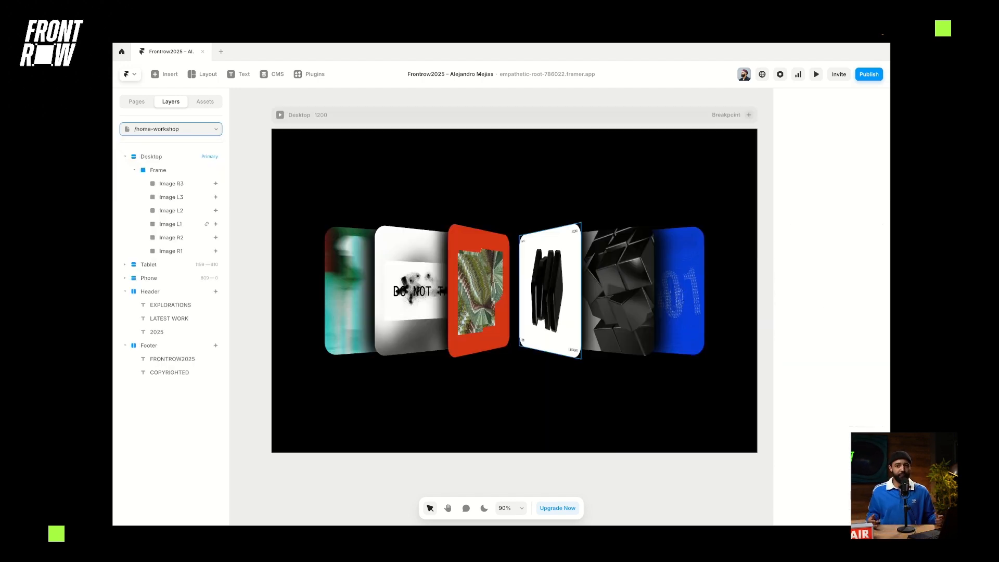